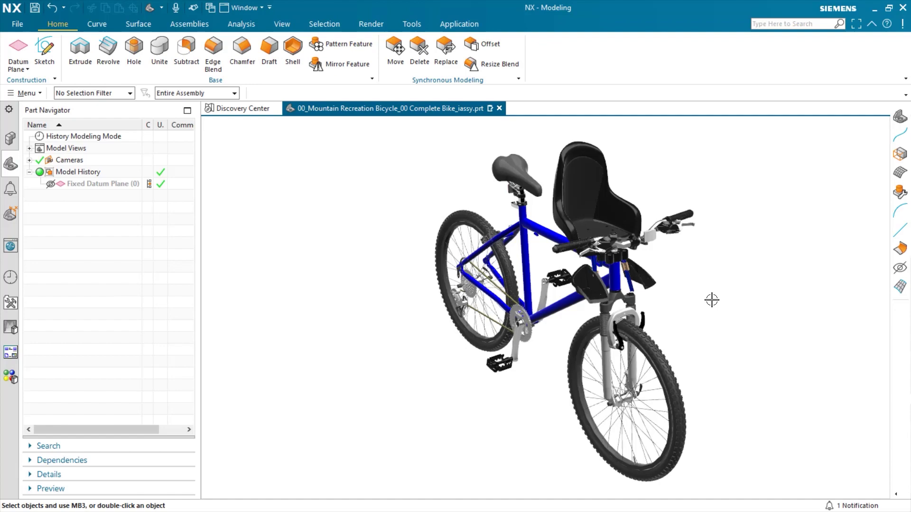
Orbit the bike assembly to view its underside, then return to the Home view
mouse_move(711, 300)
middle_down()
mouse_move(754, 234)
mouse_move(726, 204)
middle_up()
key(Home)
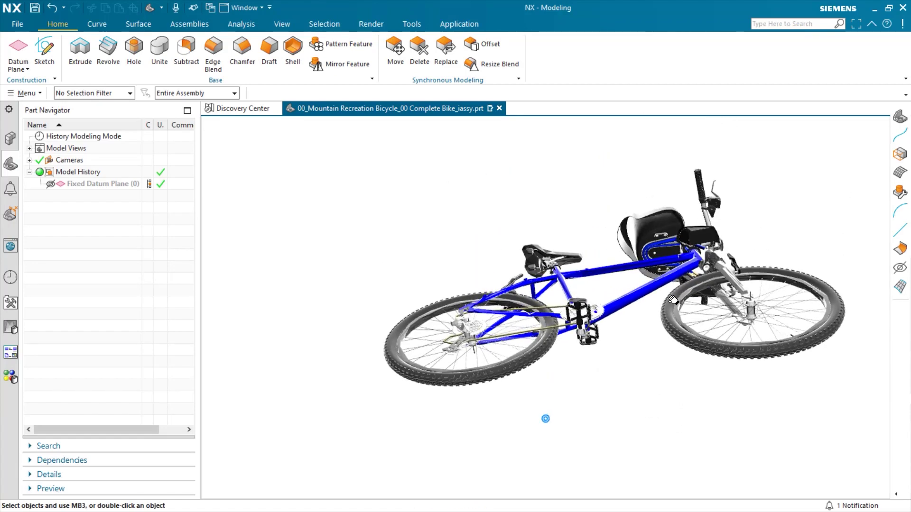
scroll(666, 245, down, 2)
scroll(667, 246, down, 1)
scroll(667, 245, down, 1)
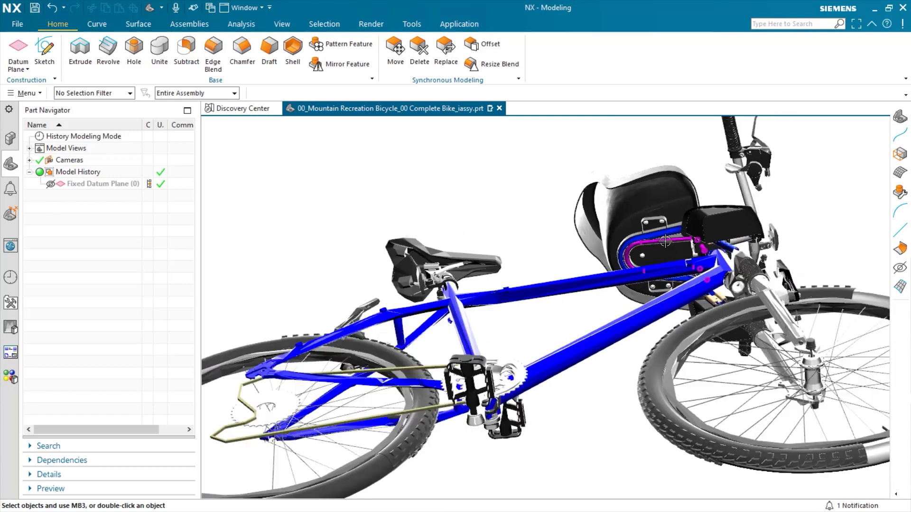
scroll(666, 243, down, 1)
scroll(664, 241, down, 2)
scroll(665, 241, down, 2)
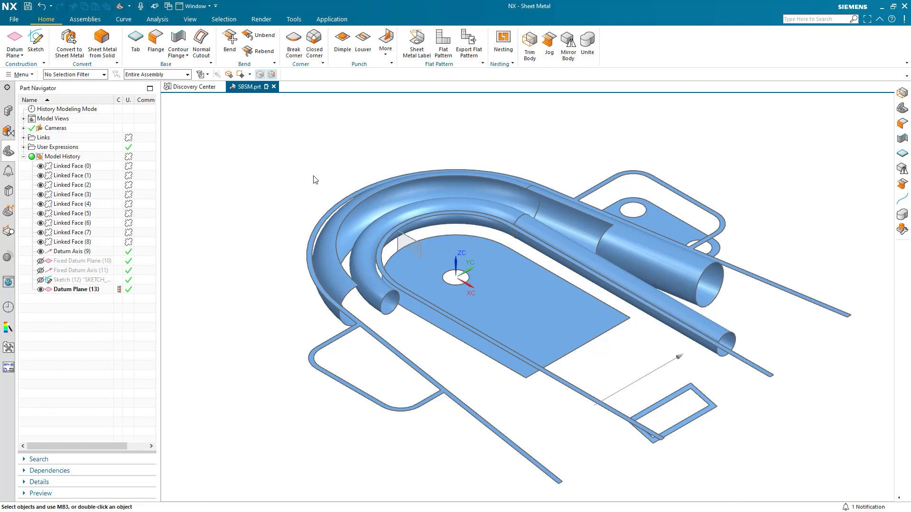
Trim the outline sheet, outer tube, inner tube and thin rod at the datum plane
click(525, 64)
click(350, 208)
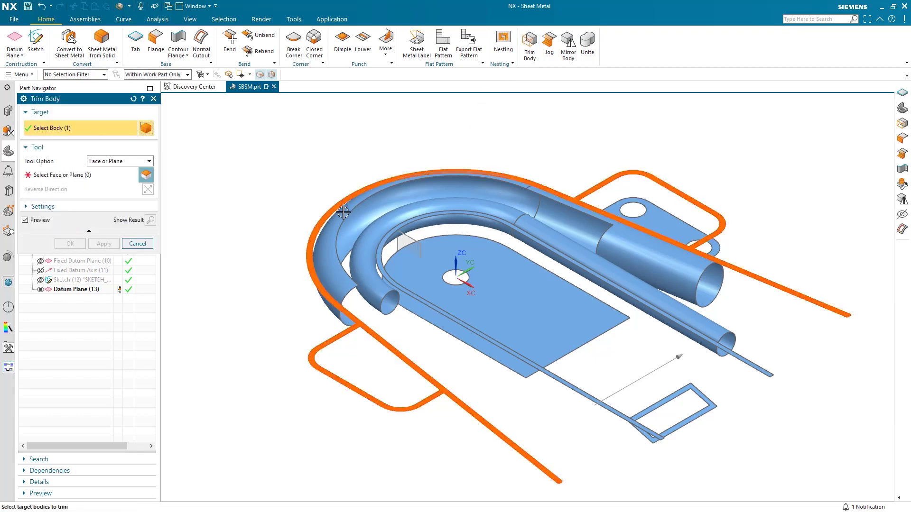
click(349, 217)
click(367, 238)
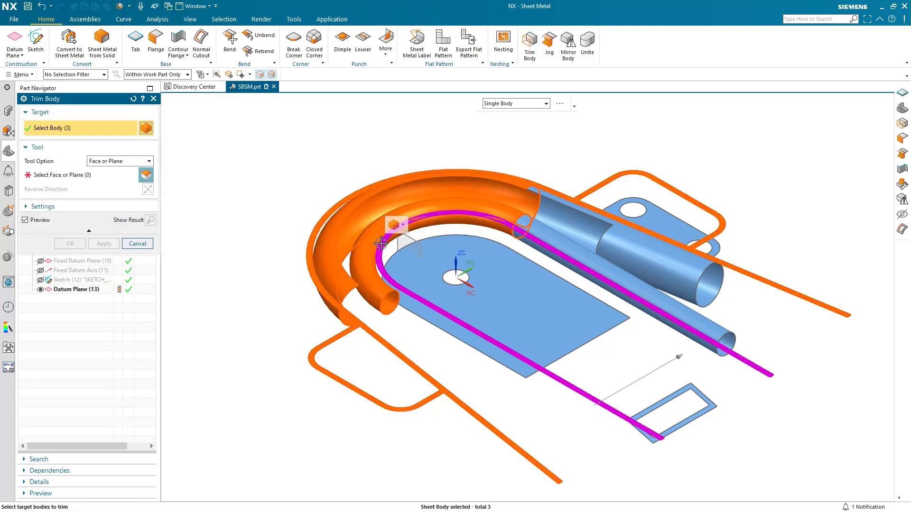
click(381, 244)
middle_click(380, 243)
click(404, 242)
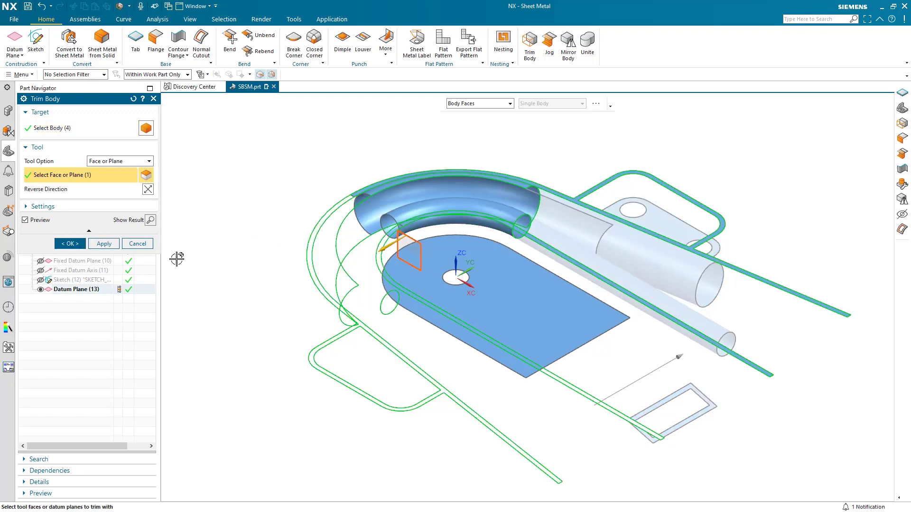
click(82, 245)
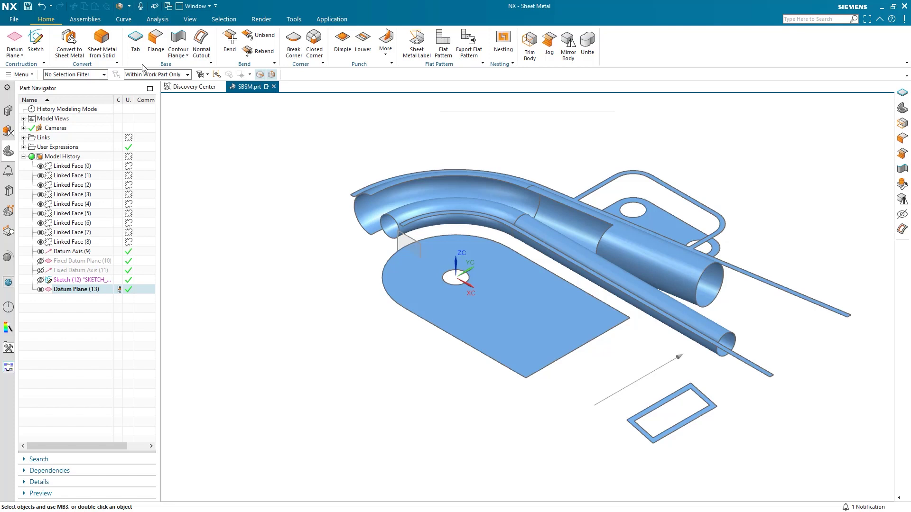
Start a tab sketch on the flat plate, projecting its top, right and hole edges
click(137, 45)
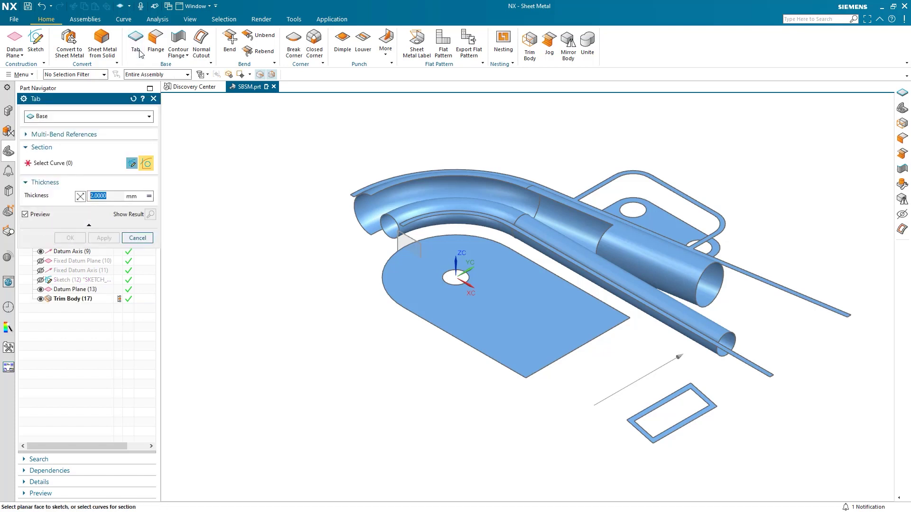
click(448, 267)
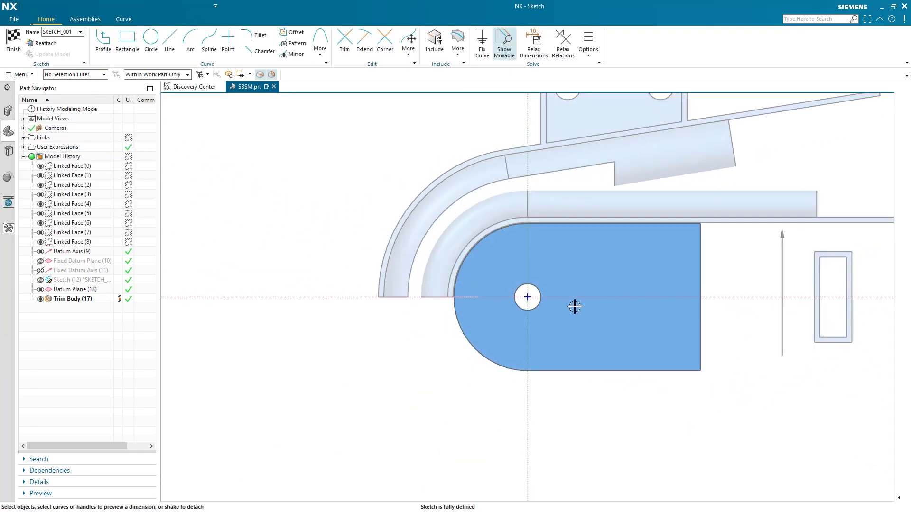
scroll(560, 303, up, 3)
click(457, 43)
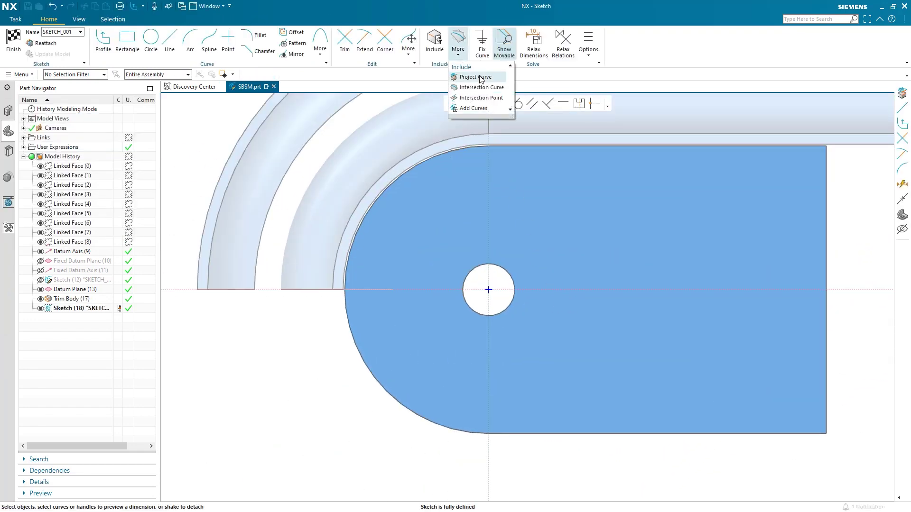
click(471, 76)
click(612, 147)
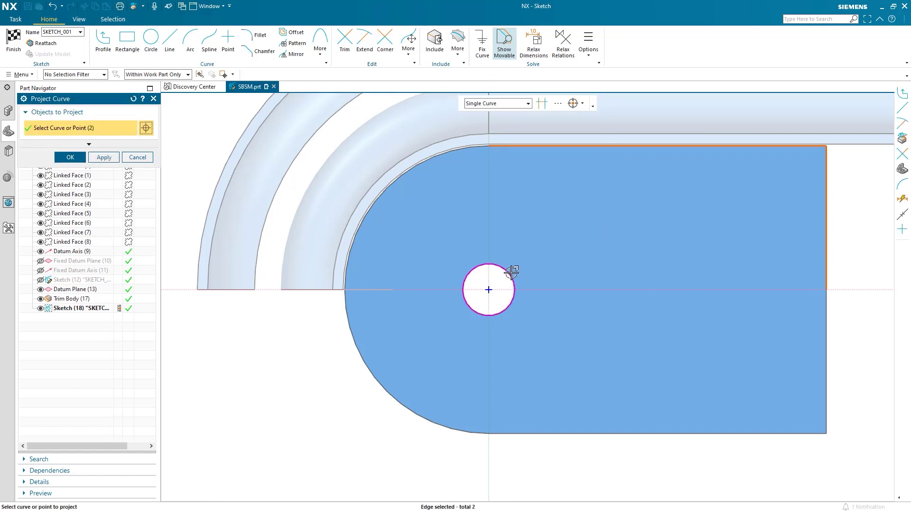
click(507, 272)
click(72, 158)
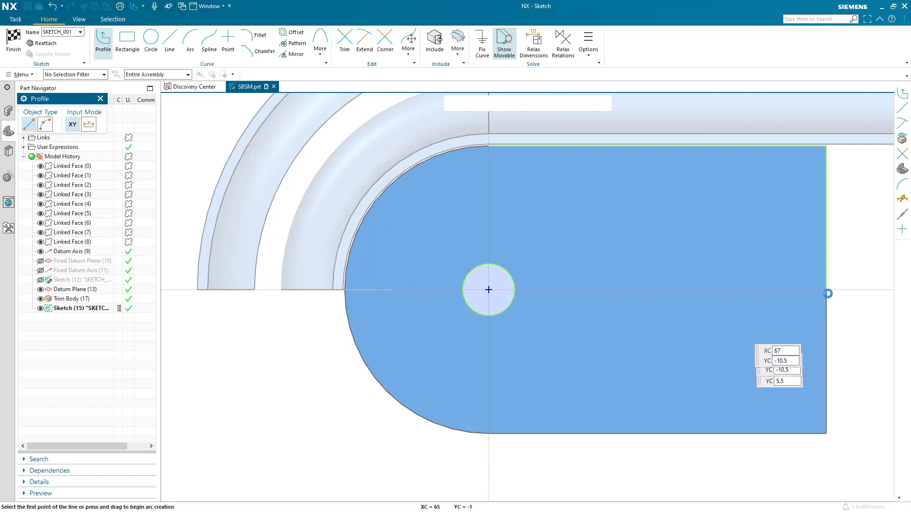
Sketch the stepped profile from the plate's right edge up to its top edge
click(826, 290)
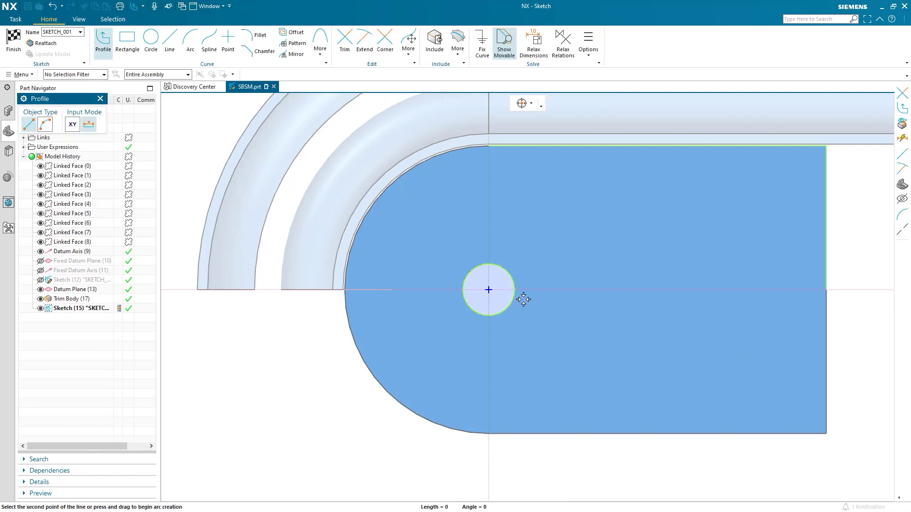
click(371, 290)
scroll(371, 245, up, 3)
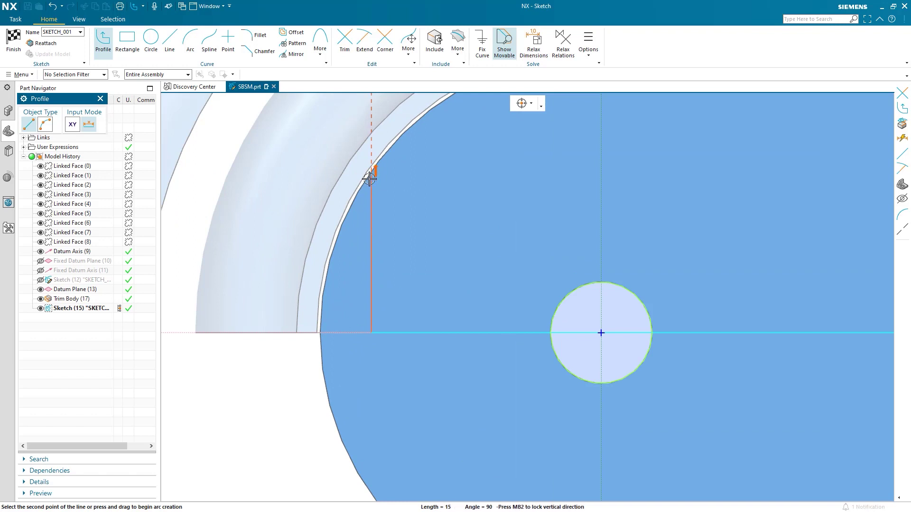
click(371, 180)
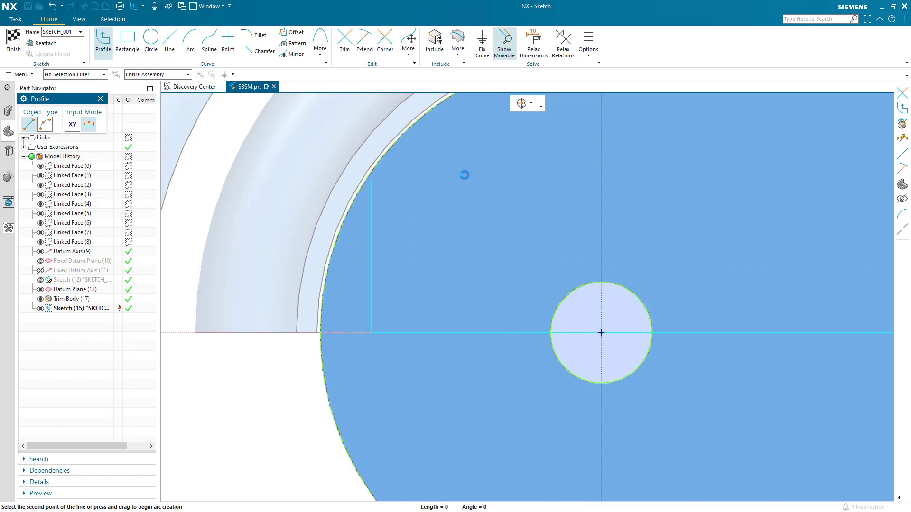
click(601, 180)
scroll(609, 173, down, 2)
scroll(613, 160, down, 1)
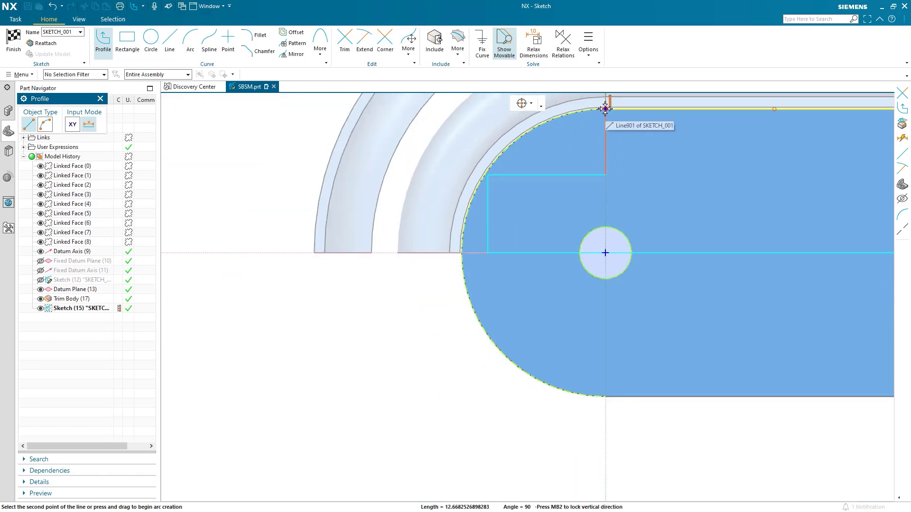
click(605, 109)
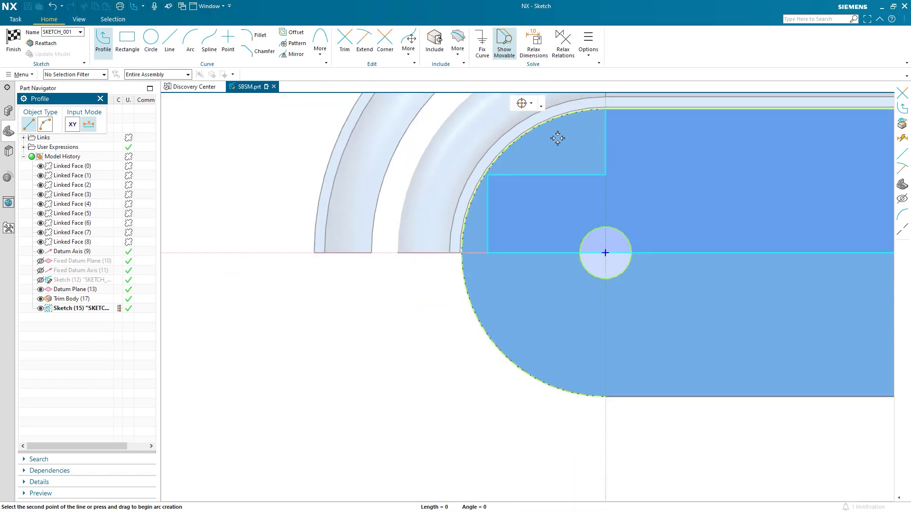
Trim away the unwanted hole arc and create the 2 mm thick tab
click(344, 41)
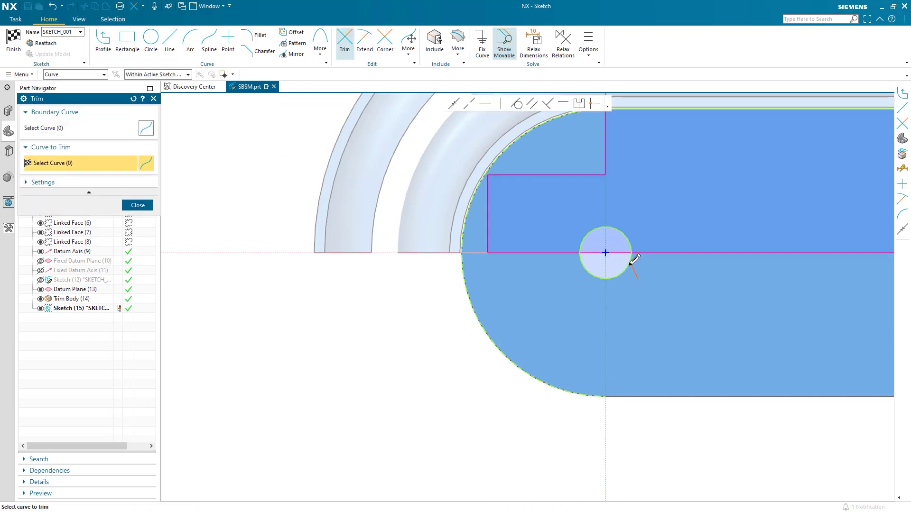
mouse_move(636, 277)
mouse_down()
mouse_move(618, 242)
mouse_move(579, 273)
mouse_up()
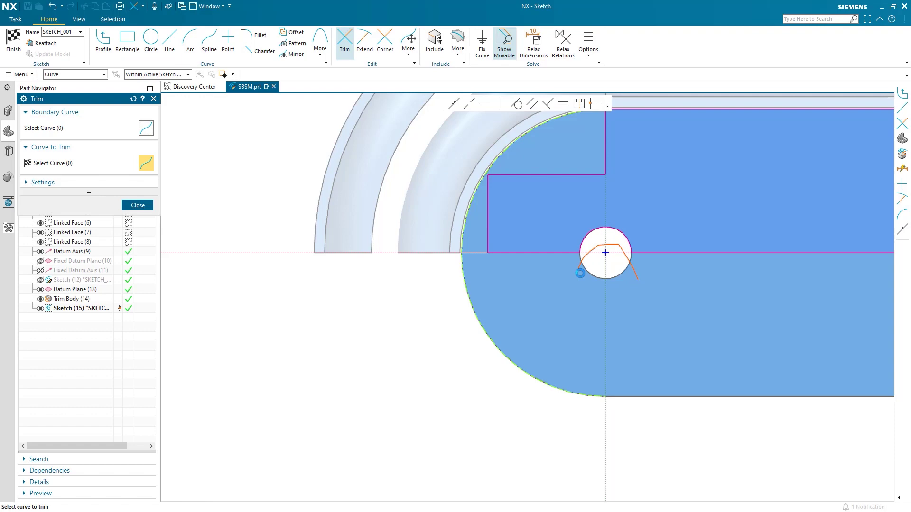
click(13, 40)
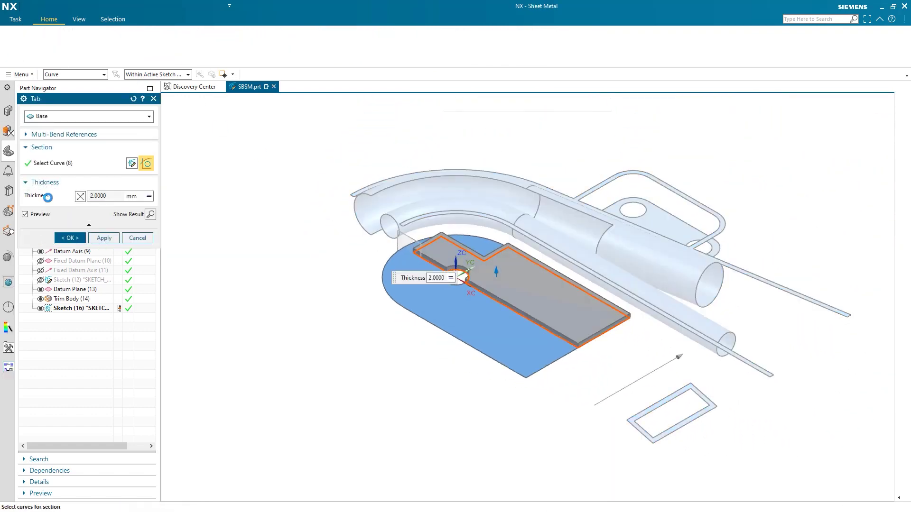
click(69, 237)
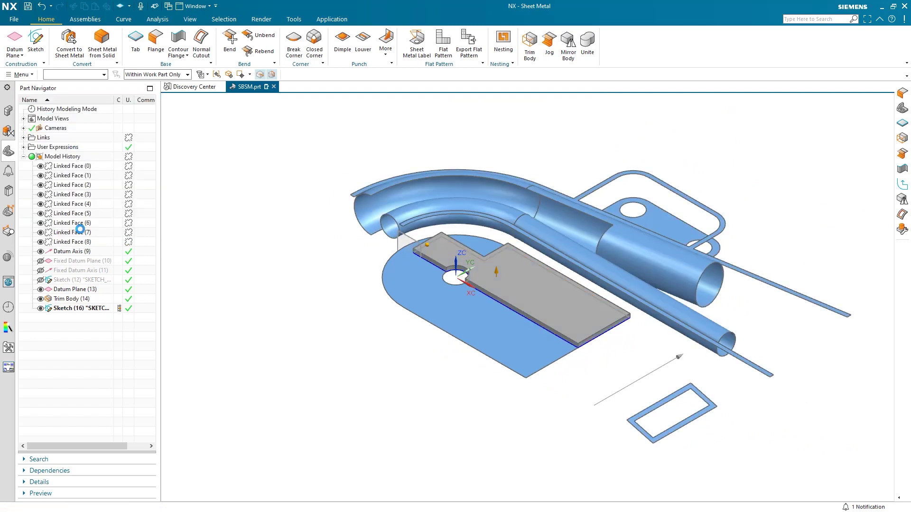
Add the first 12 mm, 90° flange along the tab's long edge
click(154, 44)
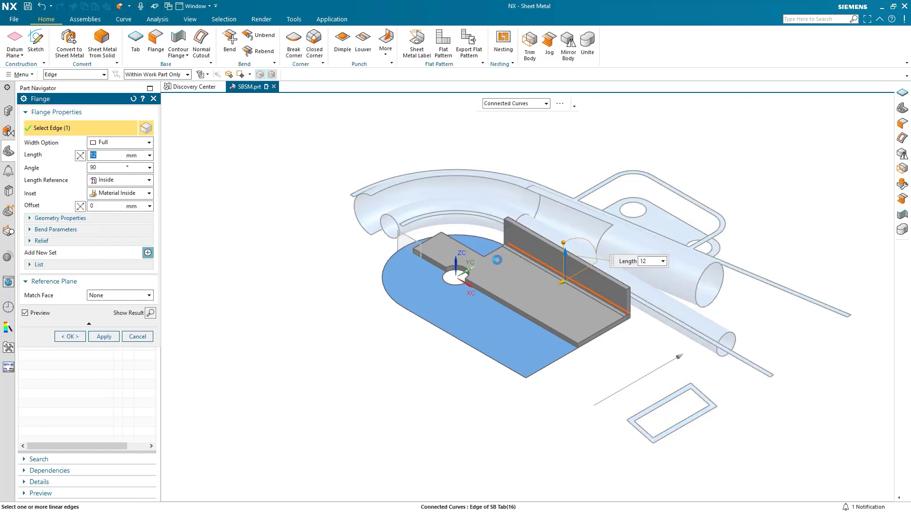
middle_drag(554, 325, 538, 341)
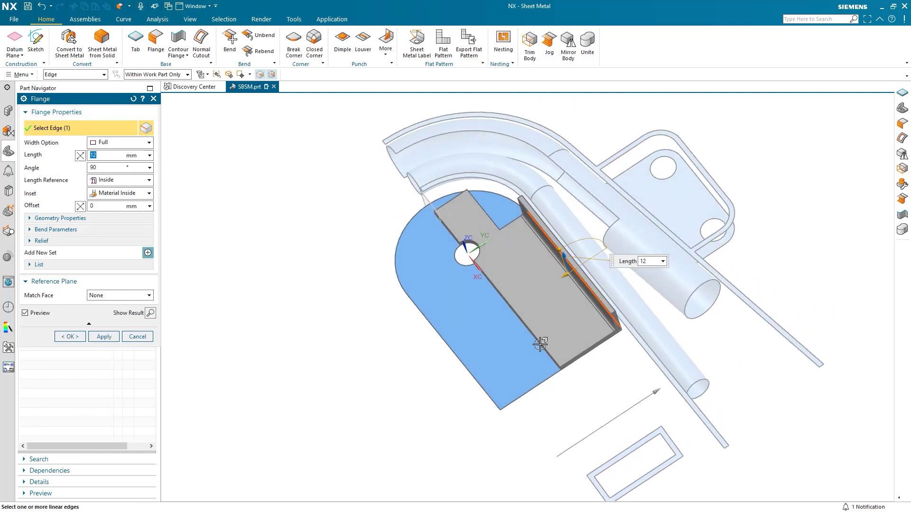
middle_click(248, 339)
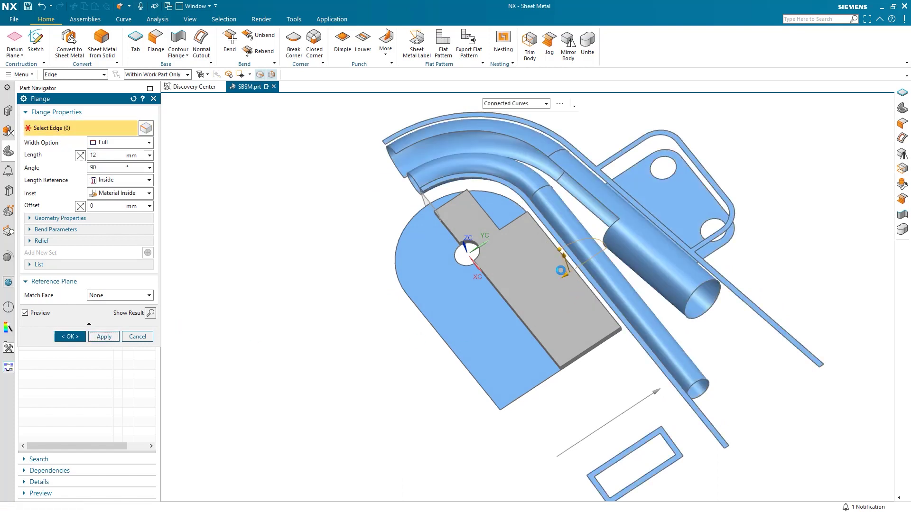
Add a second 12 mm, 90° flange on the first flange's top edge
click(557, 237)
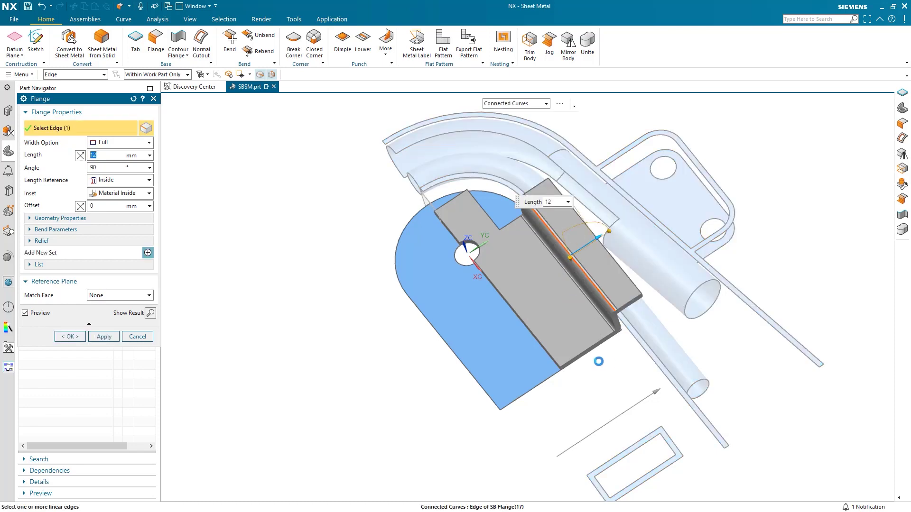
mouse_move(600, 362)
middle_down()
mouse_move(583, 328)
mouse_move(552, 343)
middle_up()
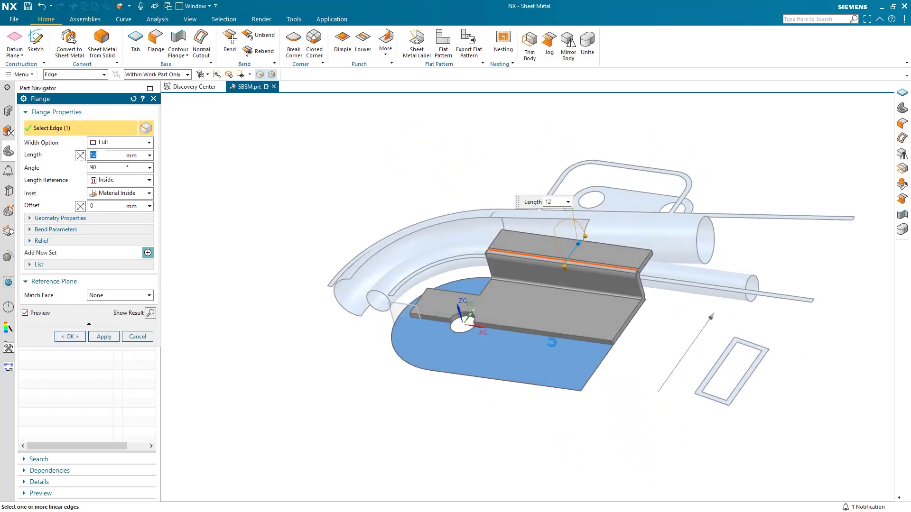
click(70, 336)
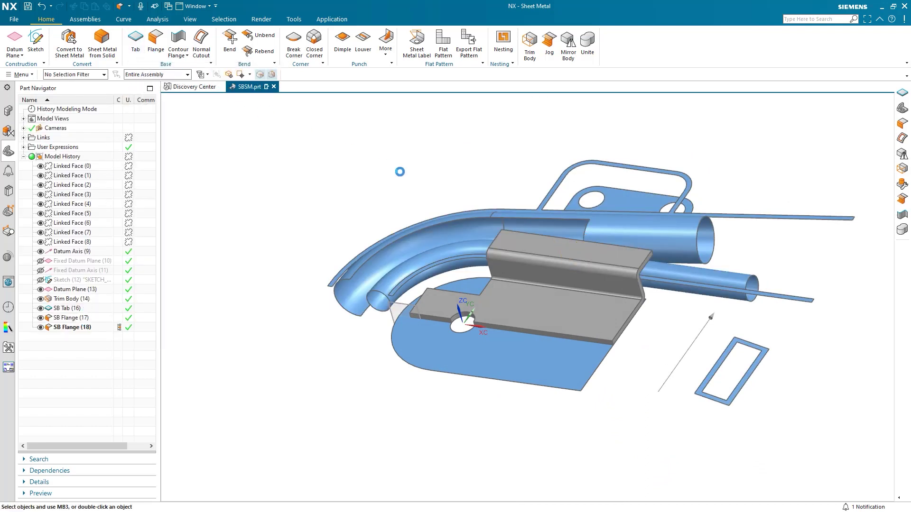
key(s)
Sketch on the flange top face, projecting the flange rectangle's top, left and right edges
click(541, 241)
middle_click(543, 242)
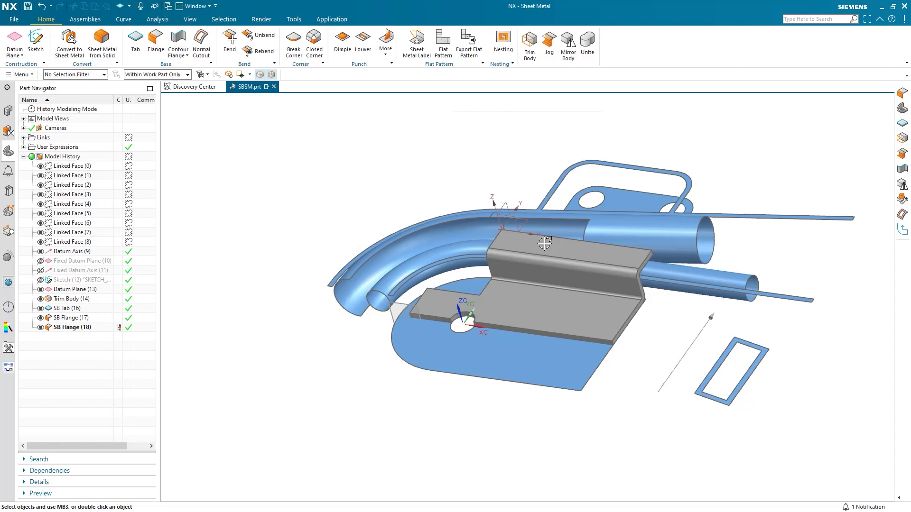
scroll(631, 255, up, 2)
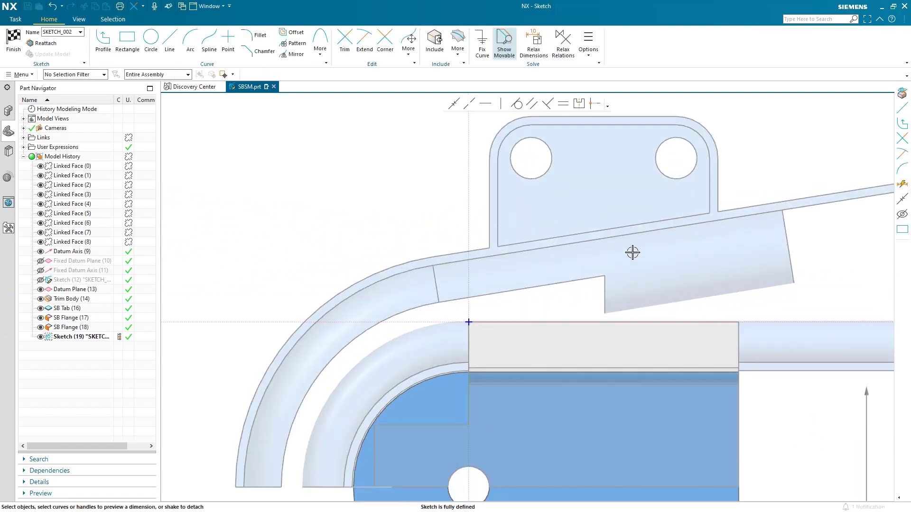
scroll(633, 252, up, 1)
scroll(632, 253, down, 1)
shift+middle_drag(632, 252, 621, 310)
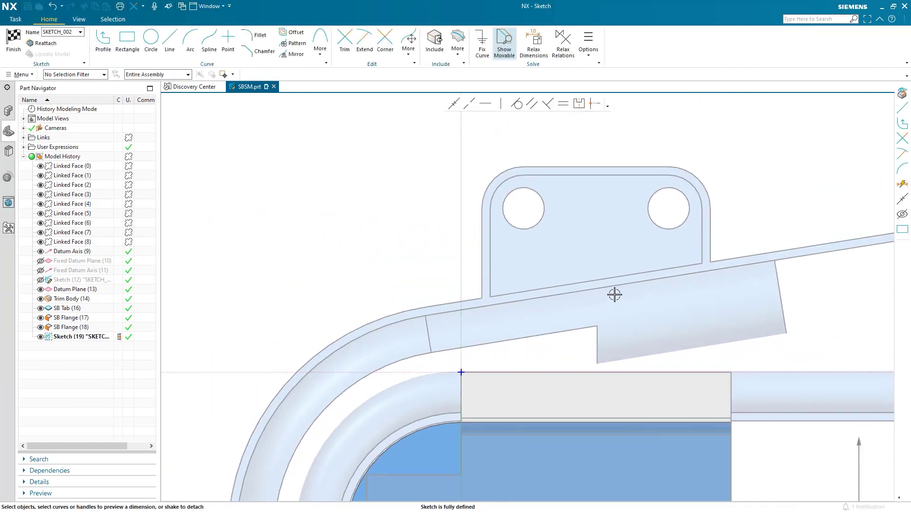
click(902, 96)
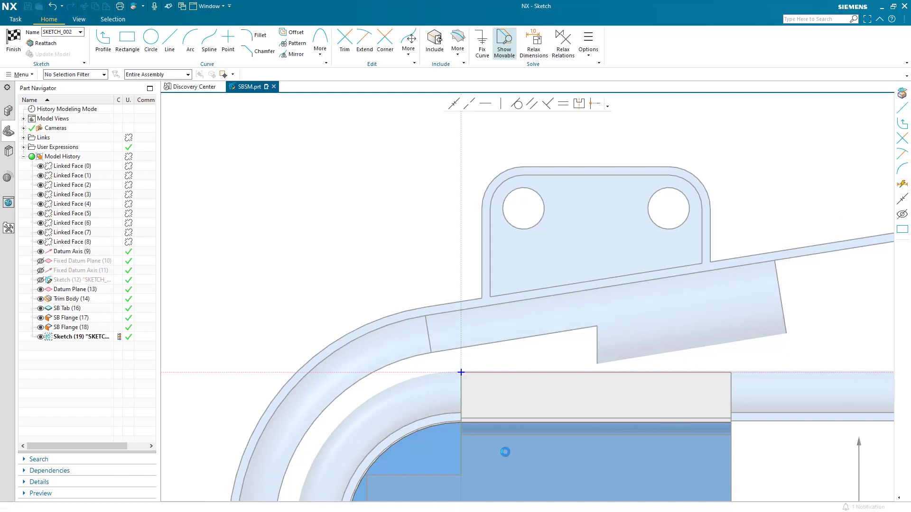
click(494, 375)
click(463, 388)
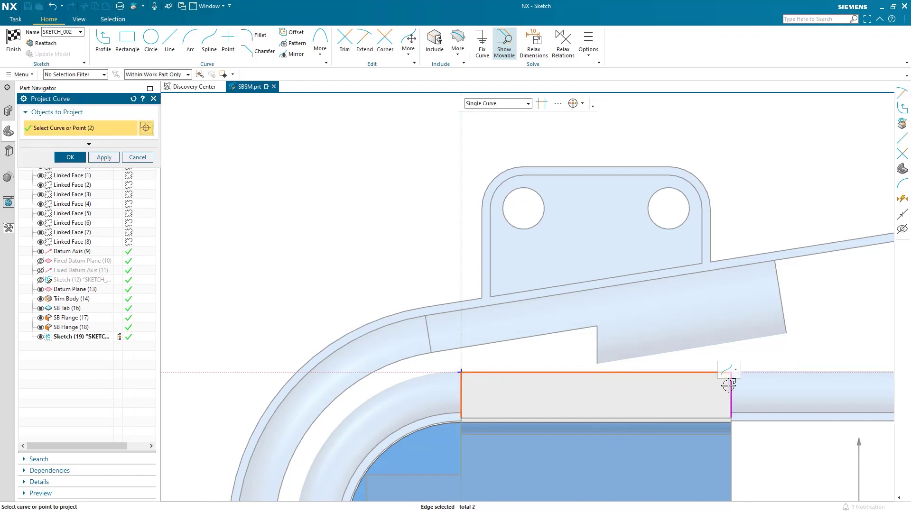
click(729, 385)
Project the tab's side and top edges, corner arcs, both hole circles and the cylinder edge
middle_drag(648, 319, 650, 307)
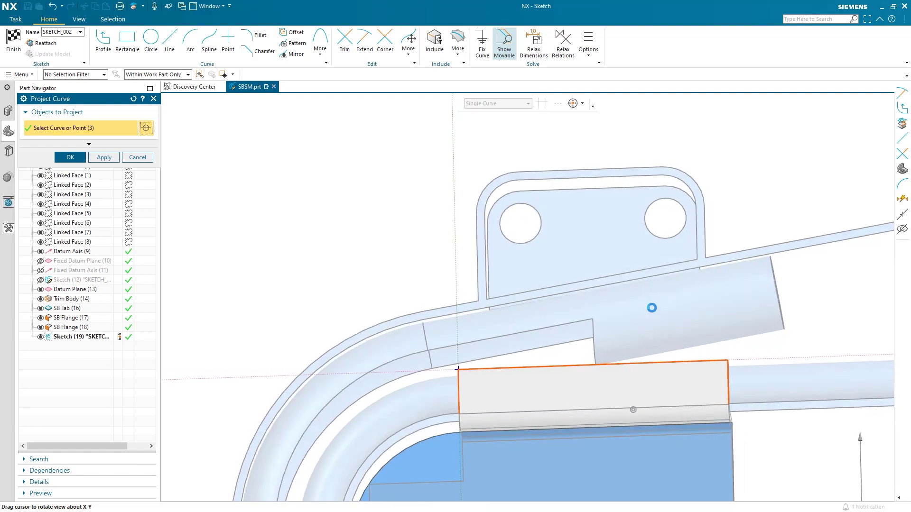
click(488, 254)
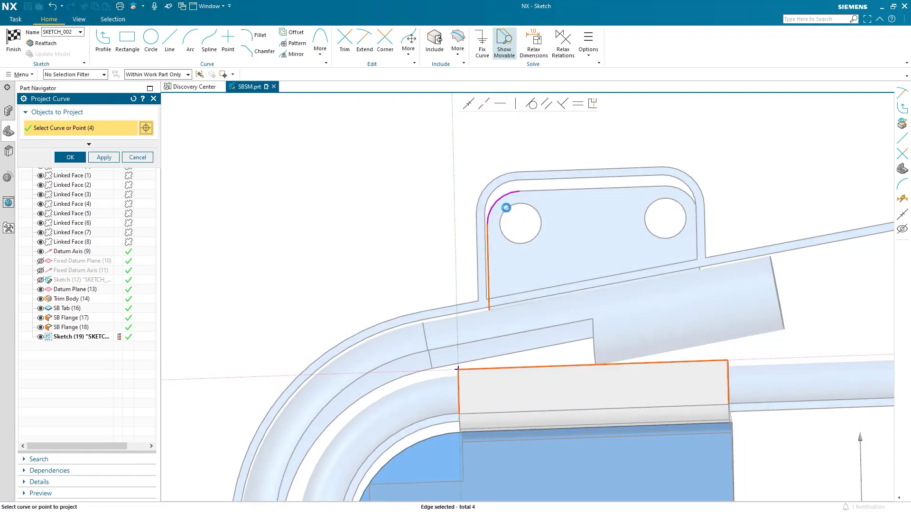
click(505, 208)
click(541, 201)
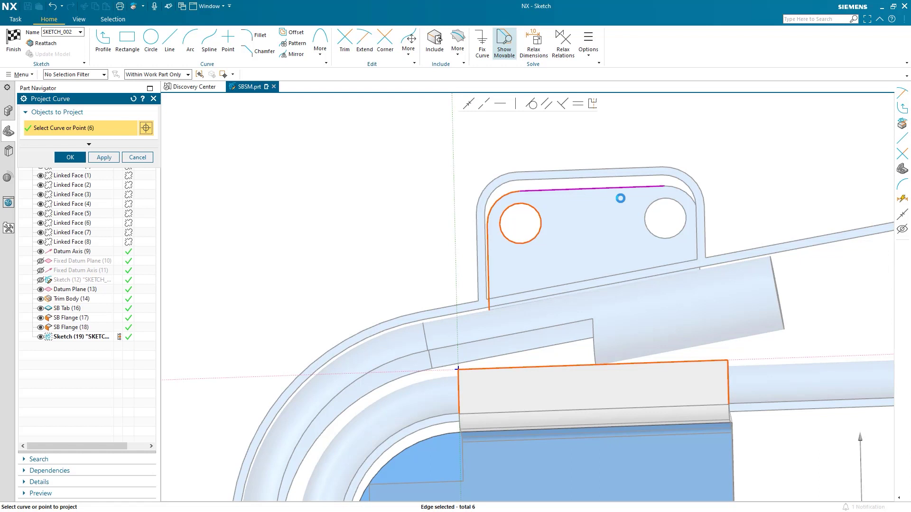
click(620, 199)
click(687, 198)
mouse_move(673, 228)
middle_down()
mouse_move(684, 242)
mouse_move(671, 230)
middle_up()
click(669, 224)
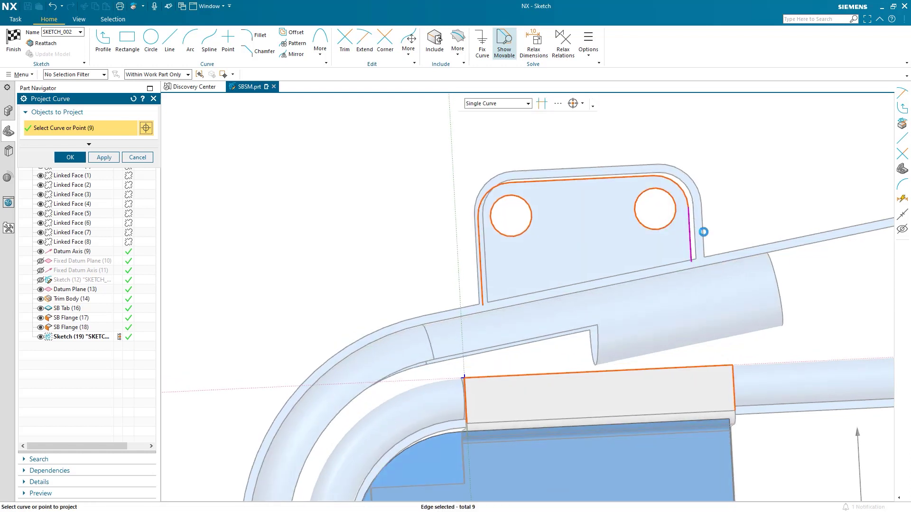
click(703, 232)
click(777, 250)
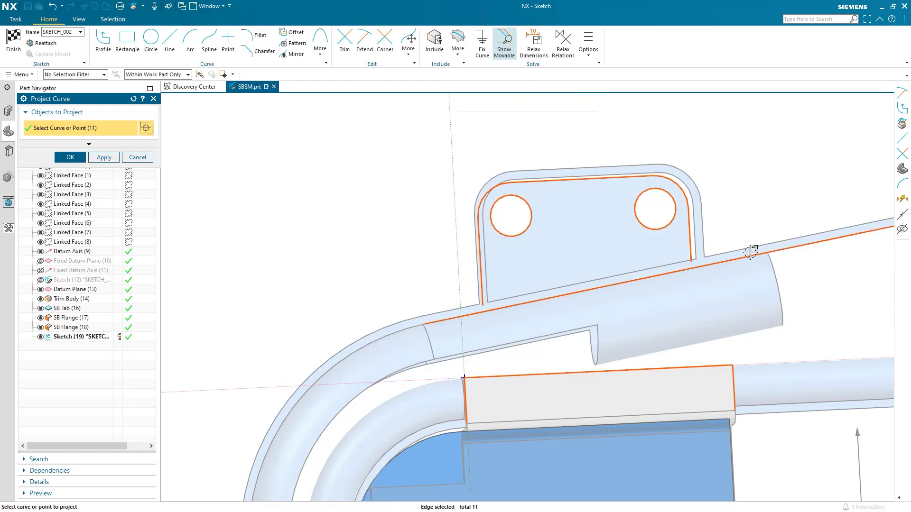
click(70, 156)
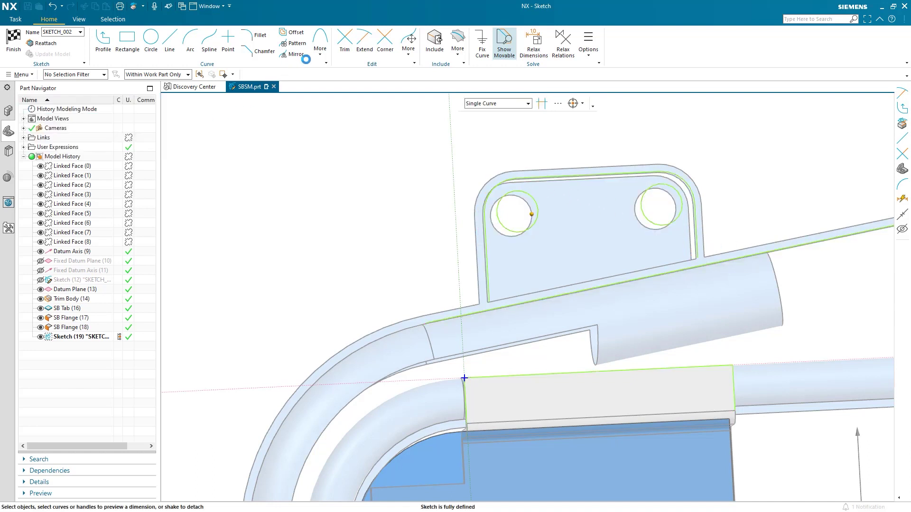
Extend the left and right vertical lines down to the flange rectangle
click(368, 45)
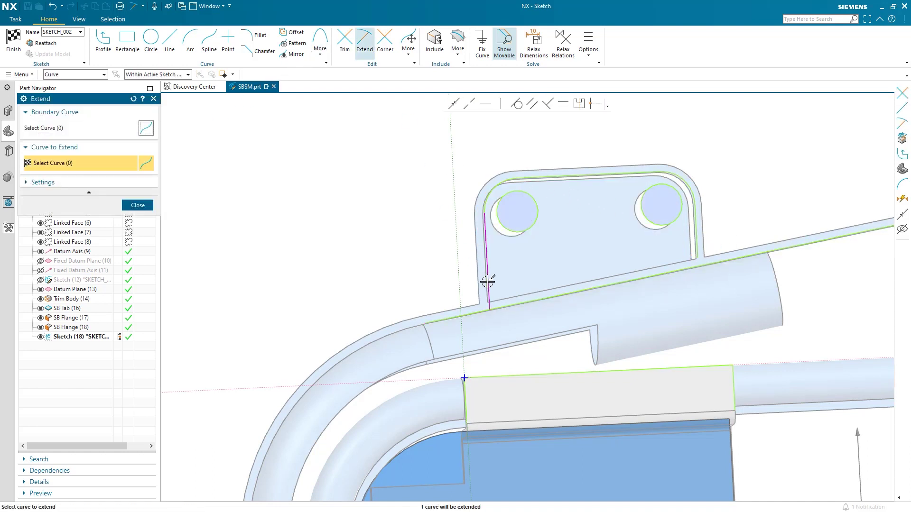
click(695, 235)
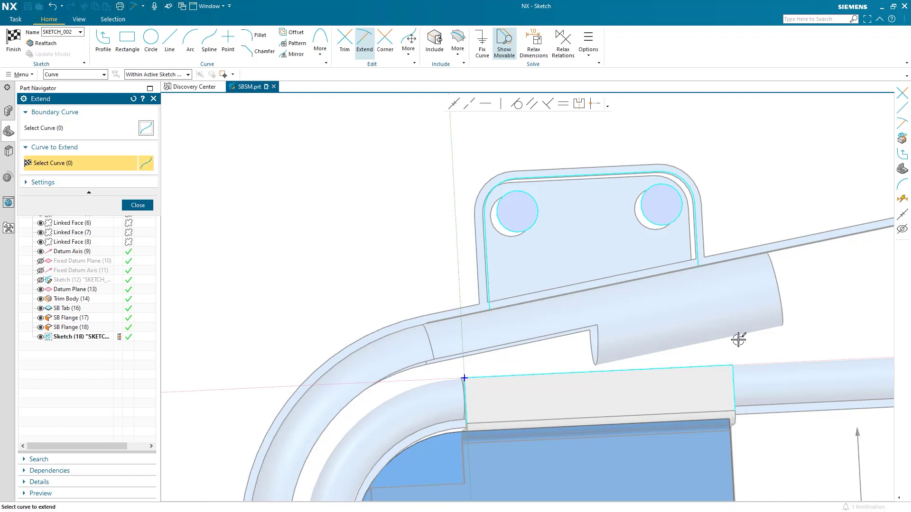
click(736, 377)
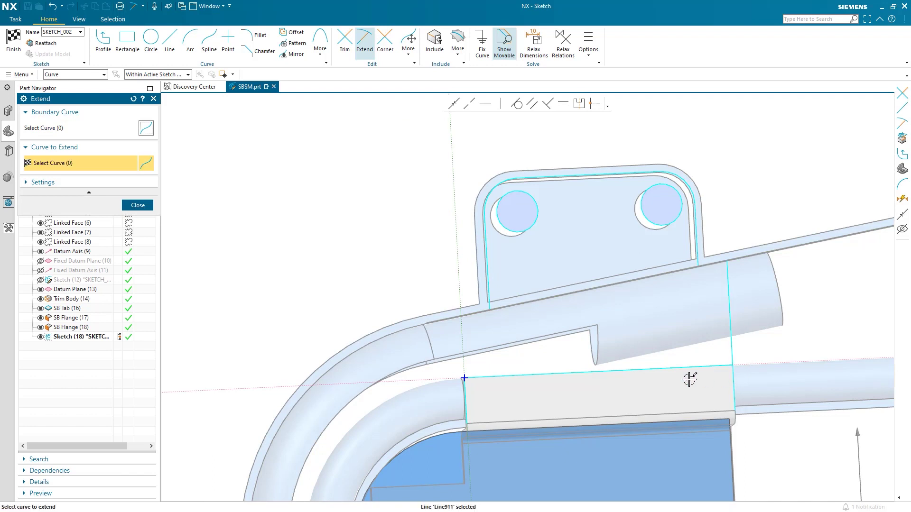
click(466, 391)
click(137, 204)
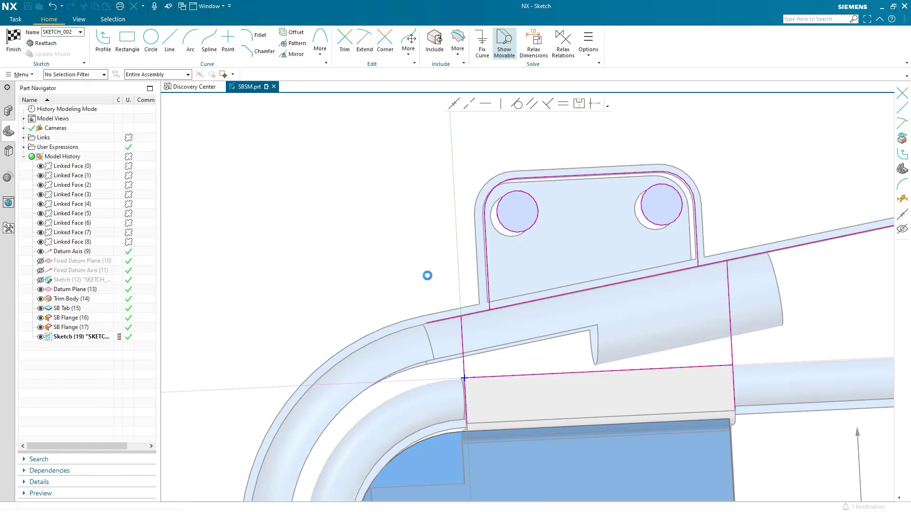
Trim the line crossing the tab and finish the sketch
key(t)
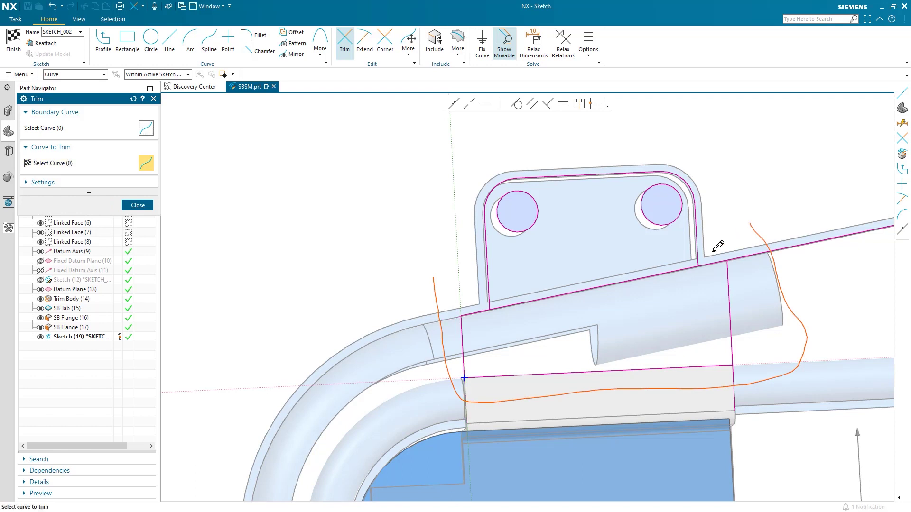
click(591, 285)
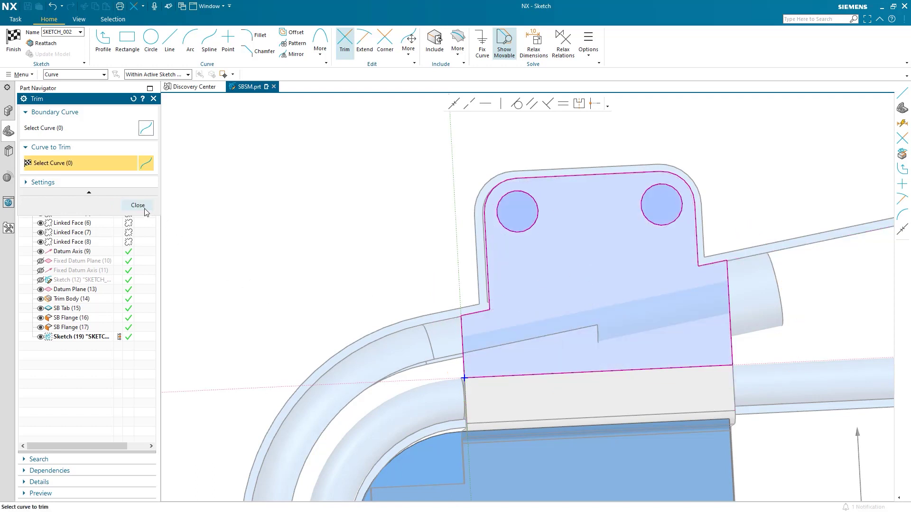
click(145, 208)
click(14, 45)
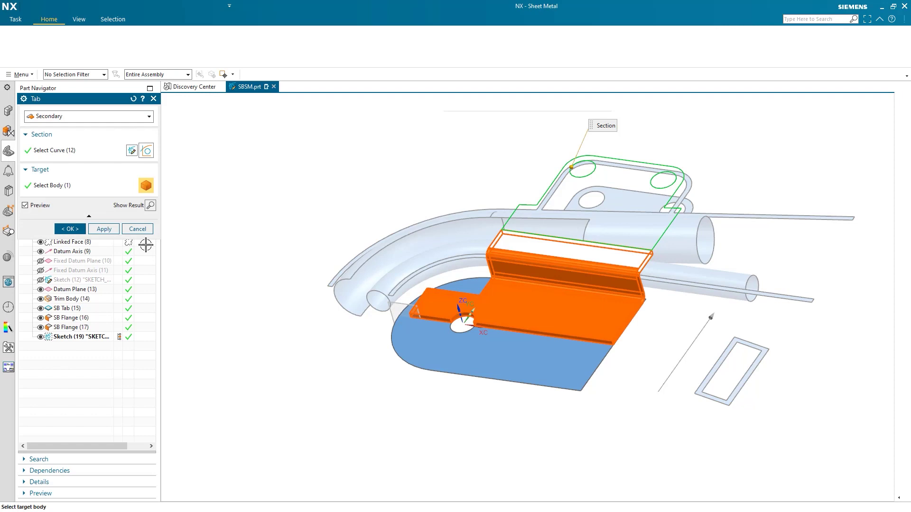
Create the secondary tab with its two holes and view it isometrically
click(70, 228)
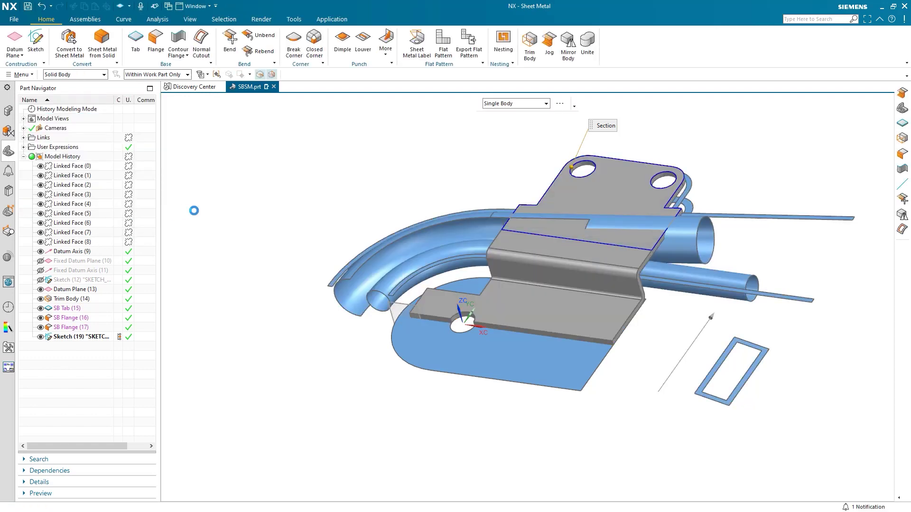
key(Home)
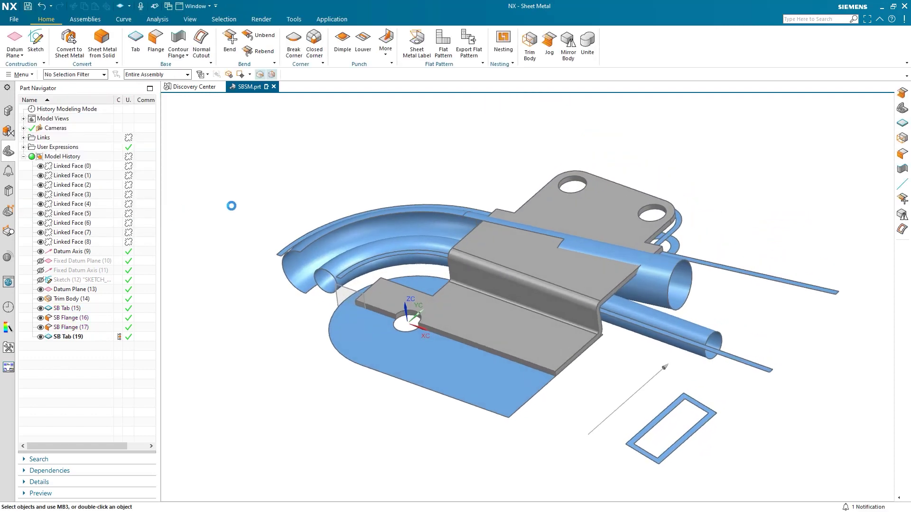
scroll(520, 122, up, 2)
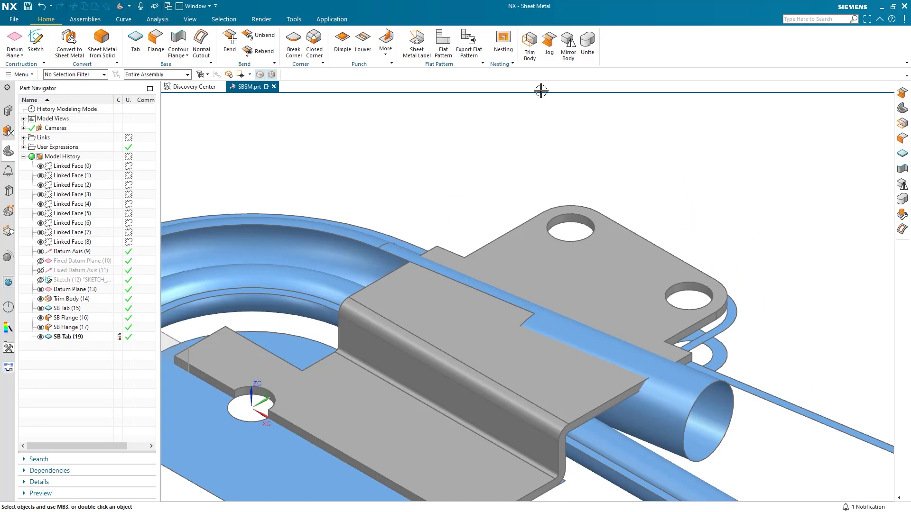
click(548, 44)
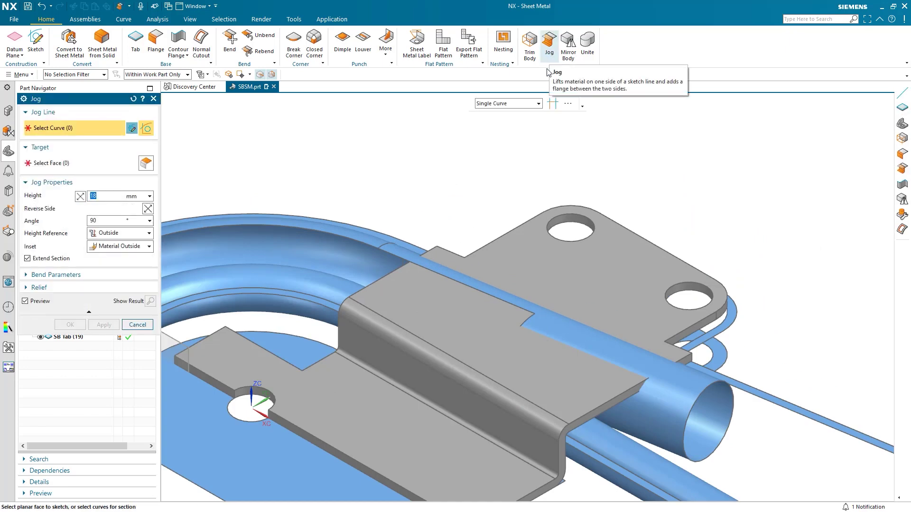
Sketch a jog line across the upper tab's top face from the flange edge
click(447, 292)
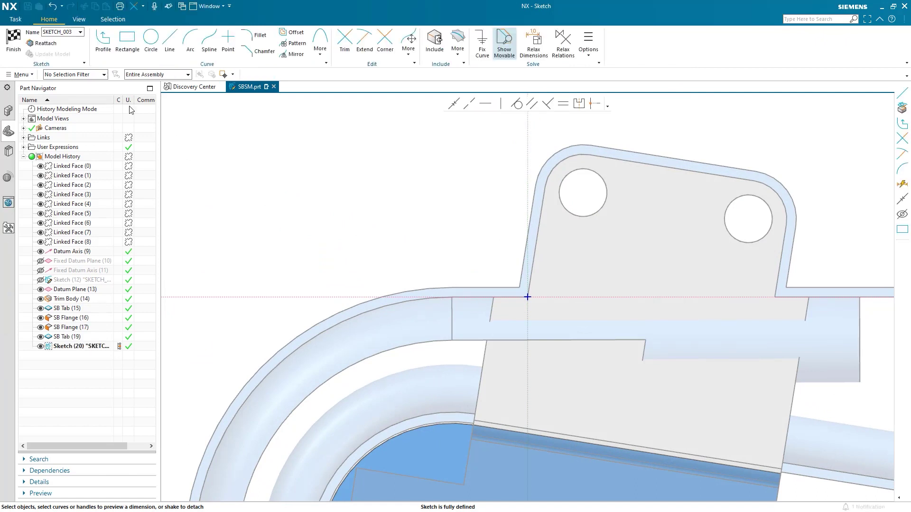
click(165, 46)
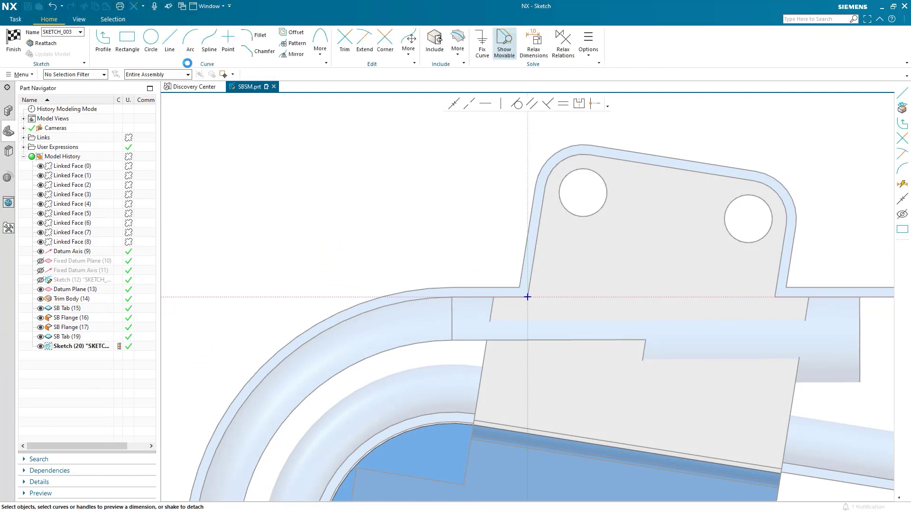
click(805, 383)
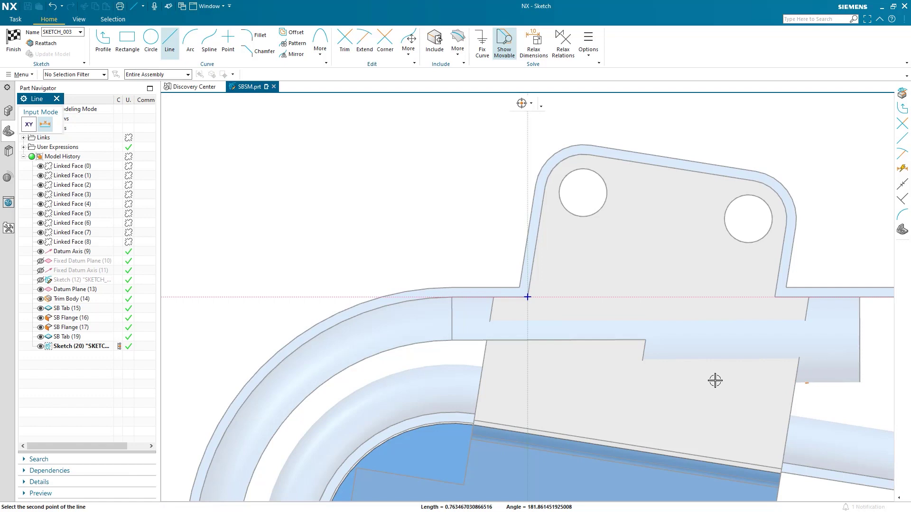
click(486, 374)
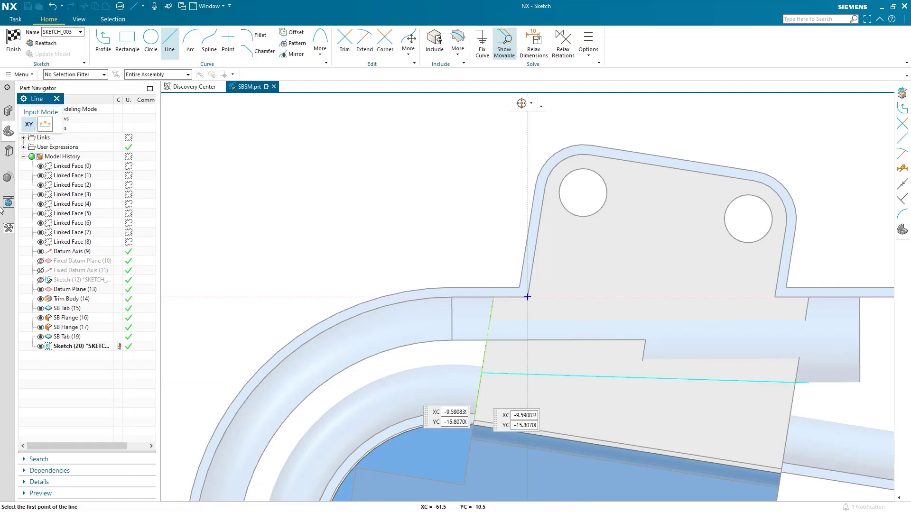
click(13, 40)
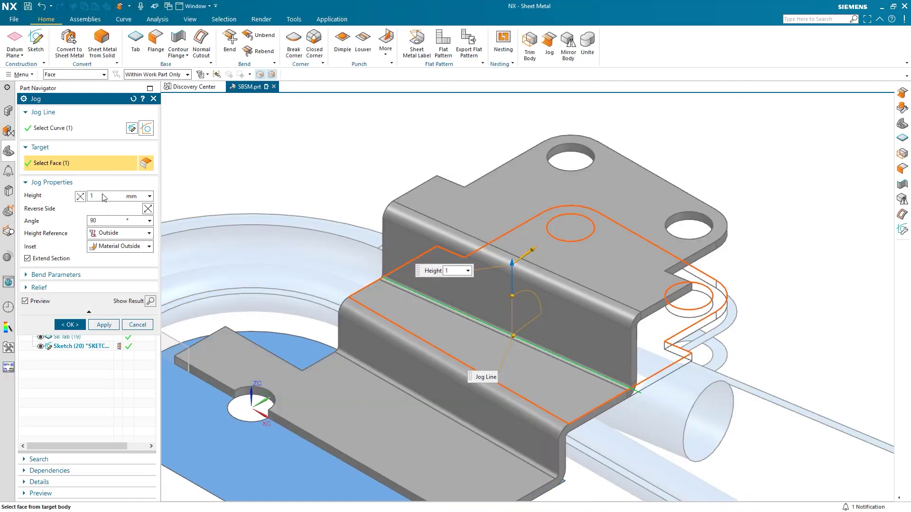
text(.5)
Apply the 1.5 mm jog with height measured from the inside
click(120, 234)
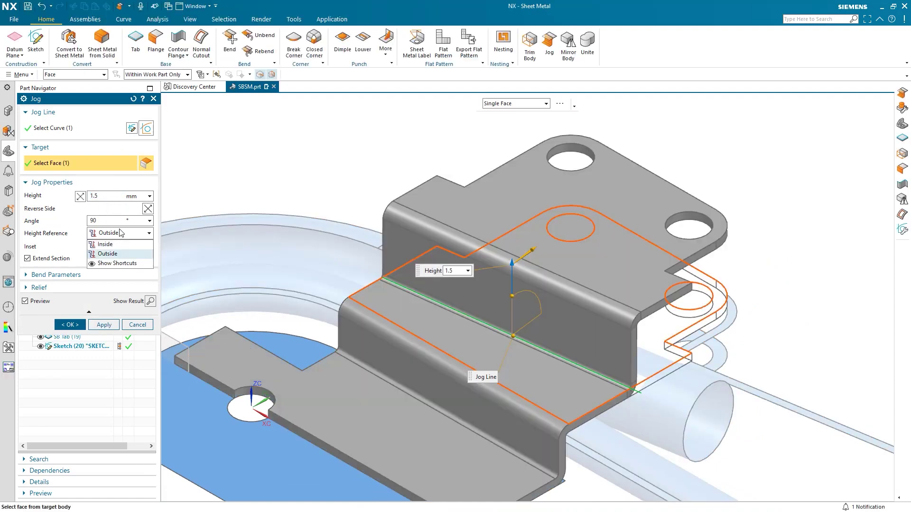
click(107, 244)
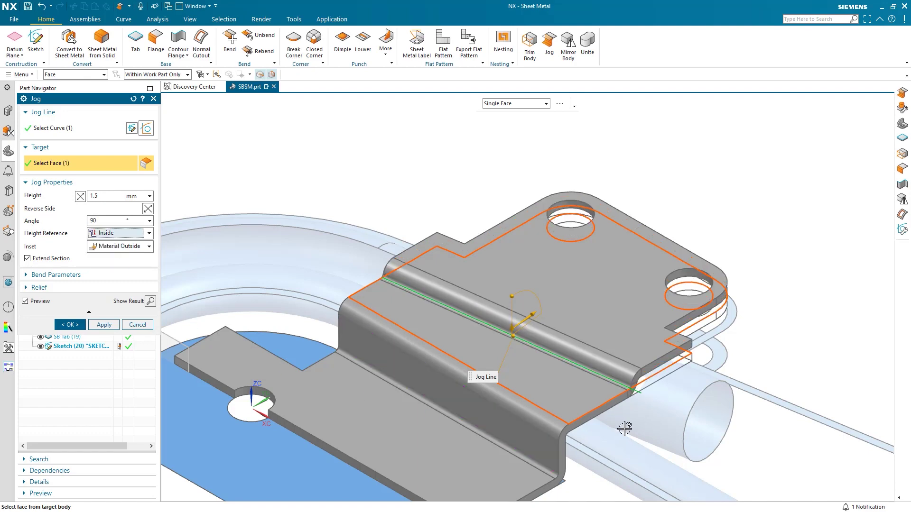
mouse_move(623, 430)
middle_down()
mouse_move(610, 422)
mouse_move(616, 416)
middle_up()
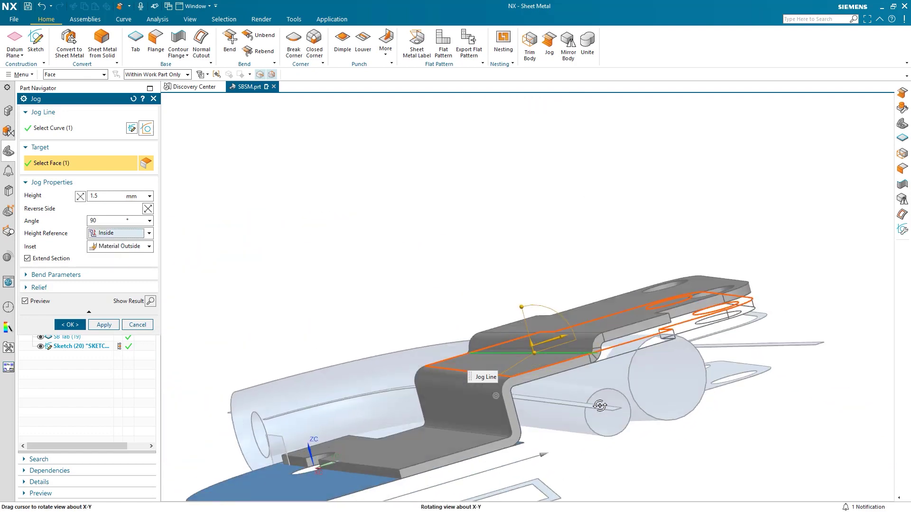
click(104, 325)
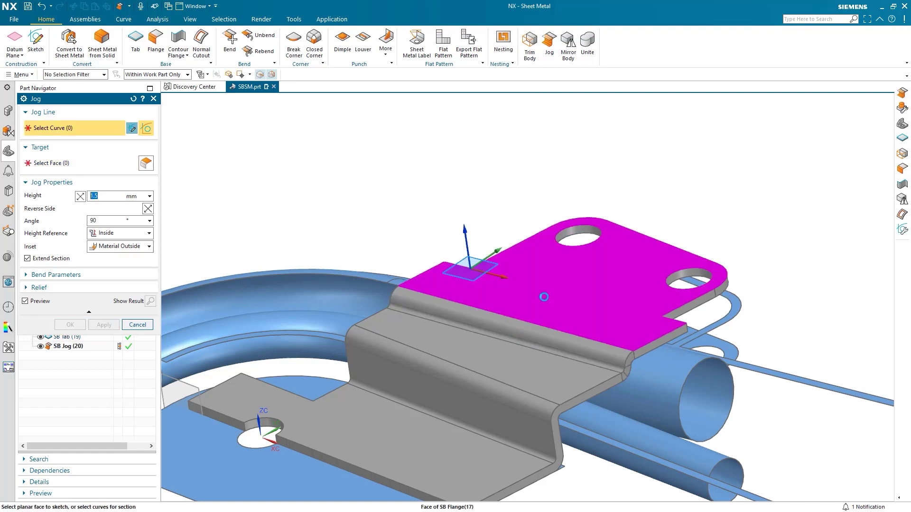
Sketch the jog line by projecting the edge where the tab meets the bracket
click(545, 296)
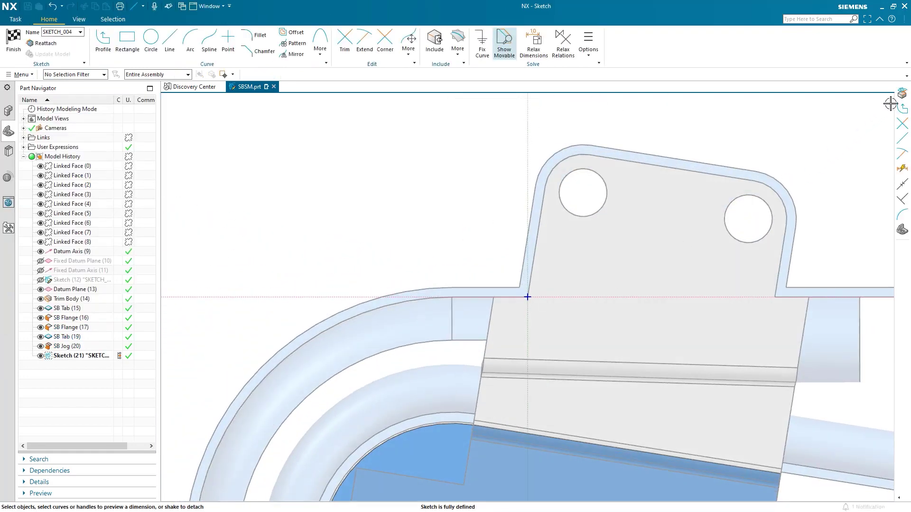
click(902, 95)
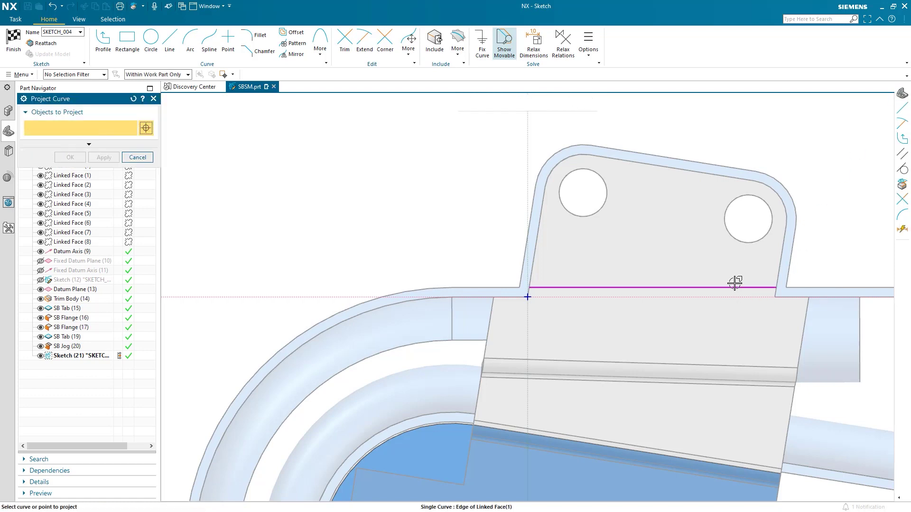
click(735, 286)
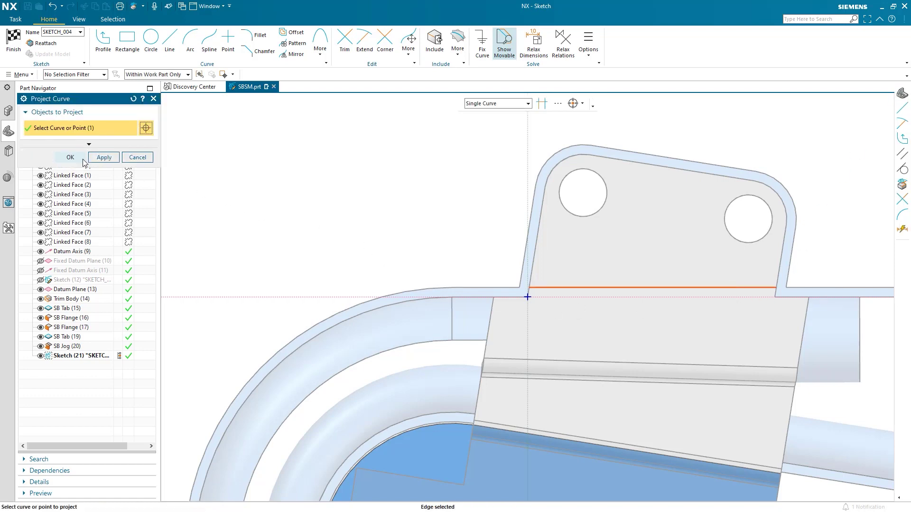
click(83, 161)
click(14, 42)
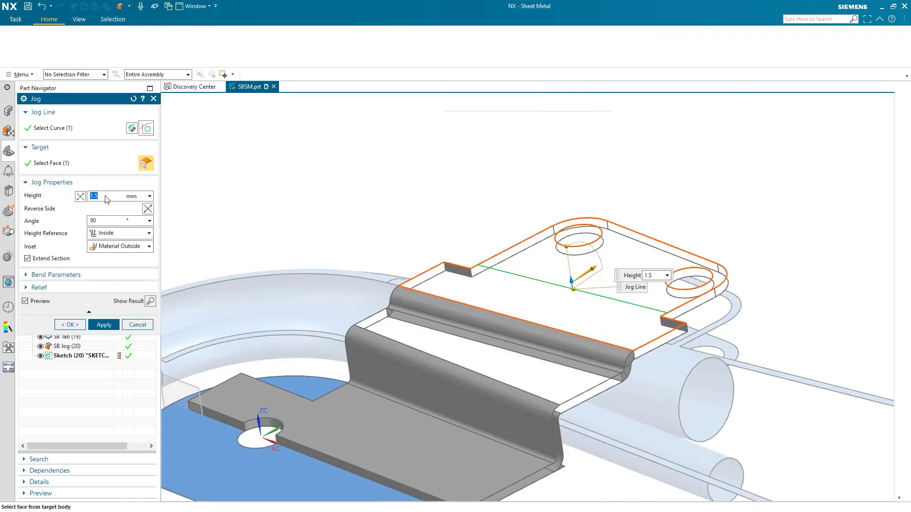
text(18)
Apply an 18 mm jog measured from the outside, reversed to drop downward
key(Return)
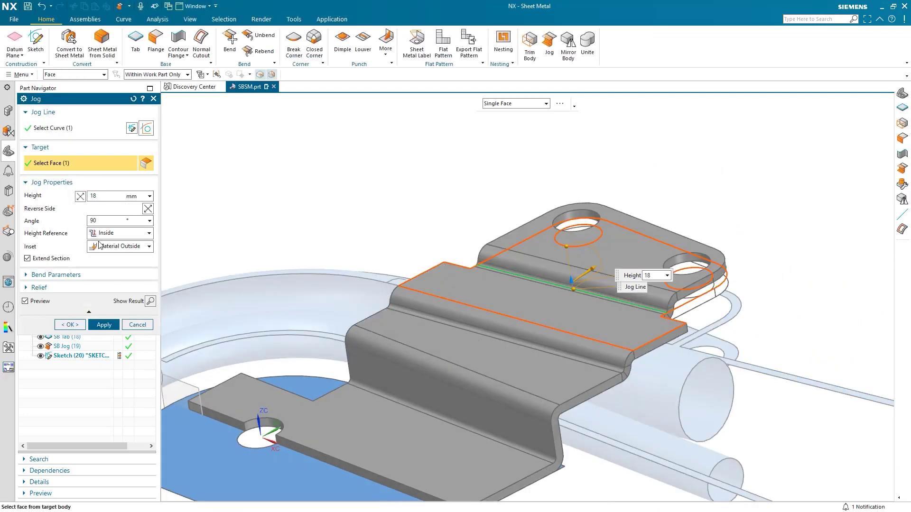
click(110, 235)
click(116, 254)
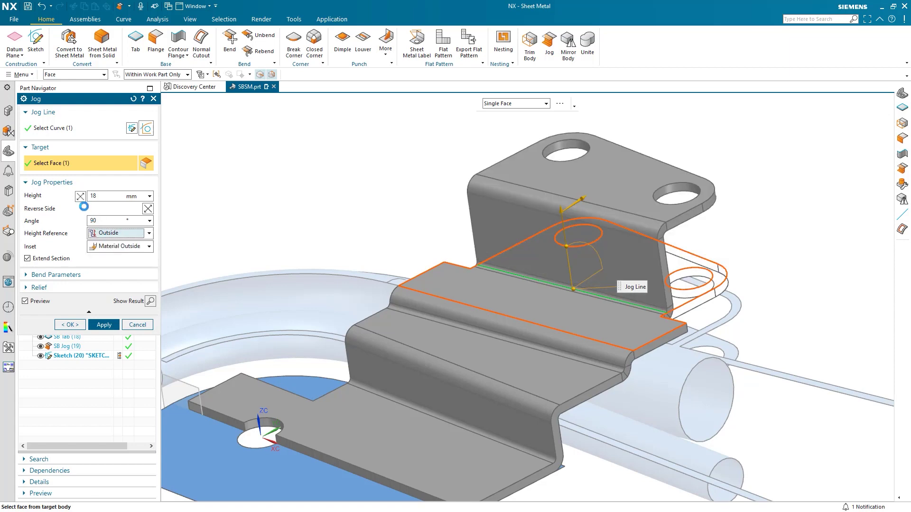
click(83, 200)
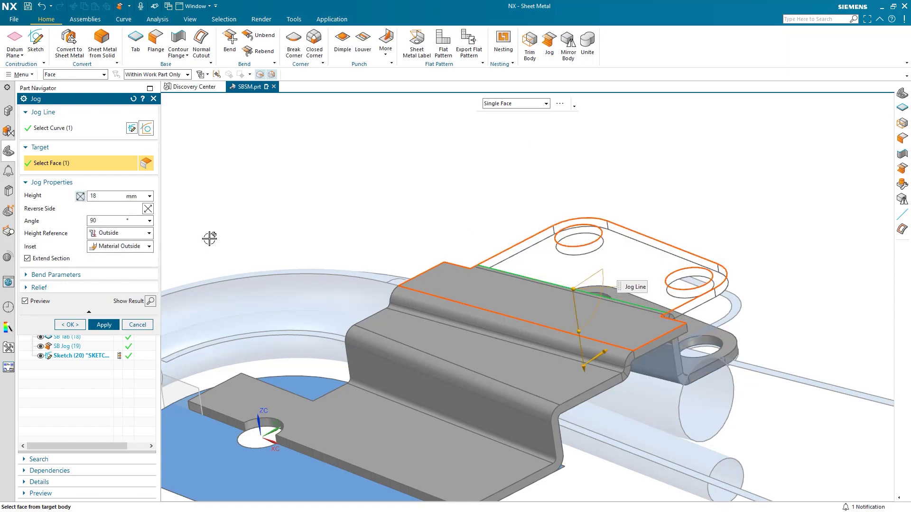
mouse_move(700, 364)
middle_down()
mouse_move(630, 371)
mouse_move(690, 369)
middle_up()
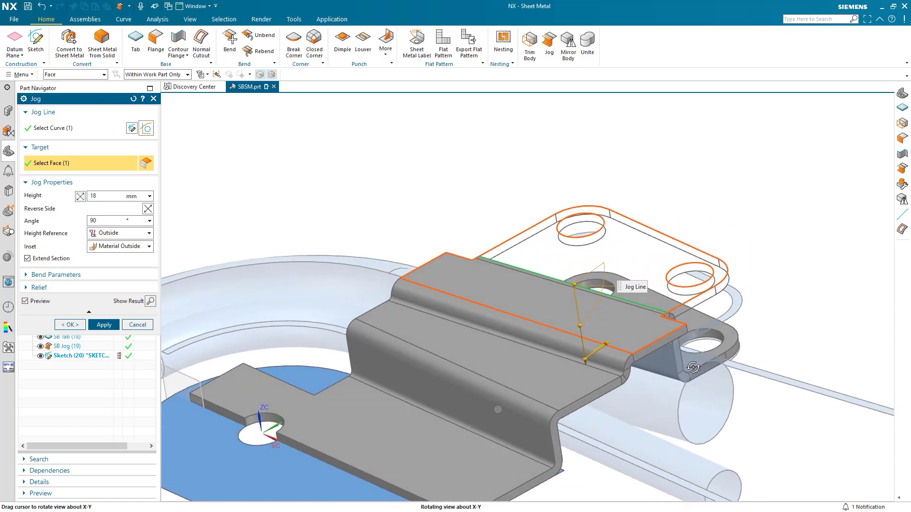
click(81, 322)
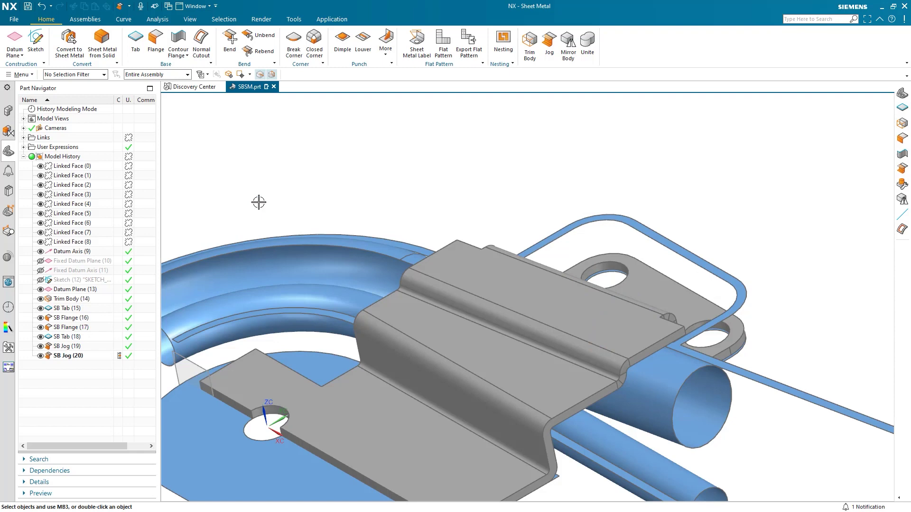
scroll(258, 203, down, 2)
scroll(258, 201, down, 2)
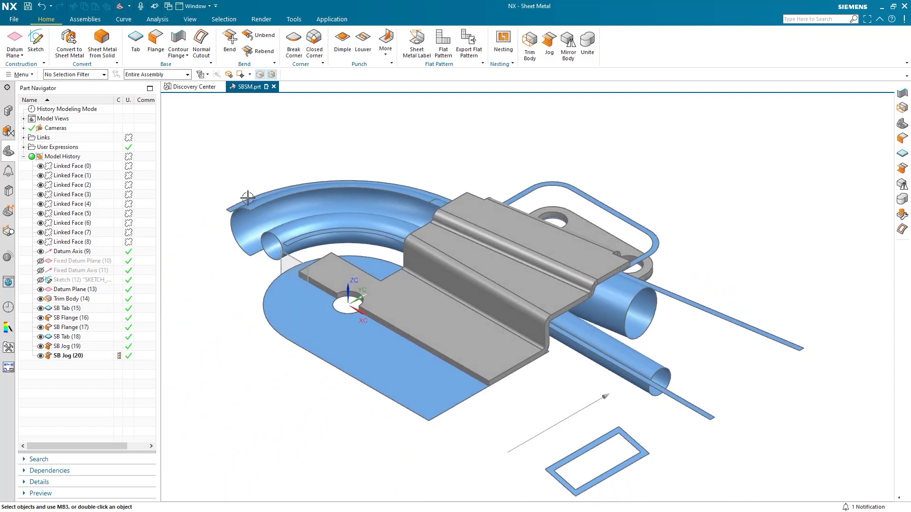
Place a secondary contour flange sketch plane at 0% arc length on the lower tab edge, normal reversed
click(180, 48)
scroll(297, 275, up, 2)
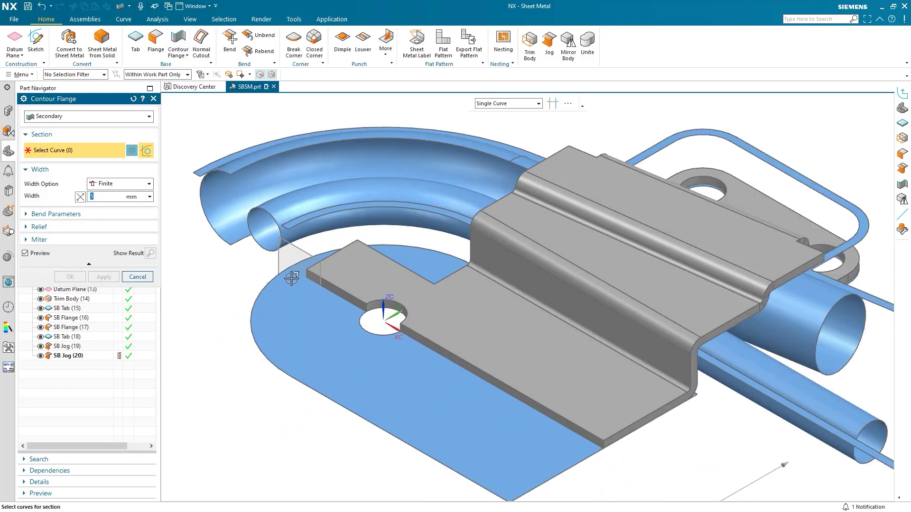
scroll(310, 280, up, 3)
click(342, 267)
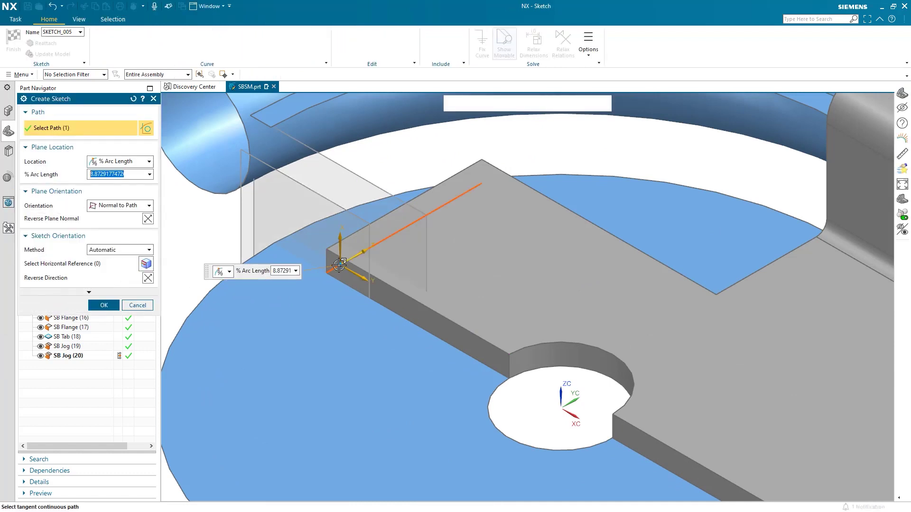
drag(341, 264, 326, 272)
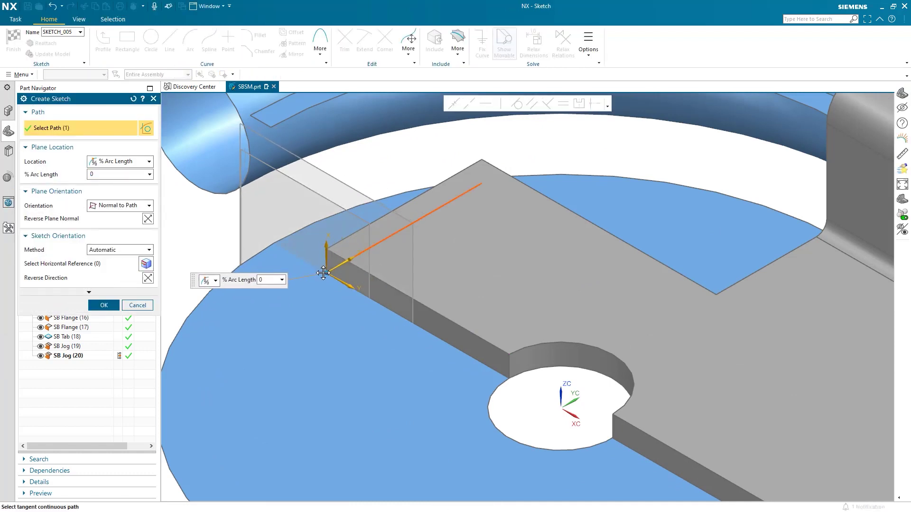
click(148, 221)
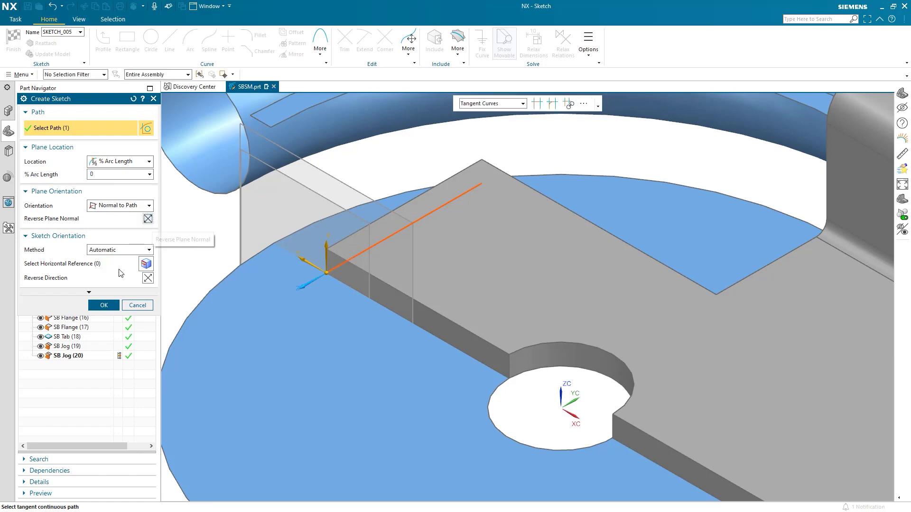
Draw the five-segment stepped profile from the sketch origin to the top horizontal line
click(105, 305)
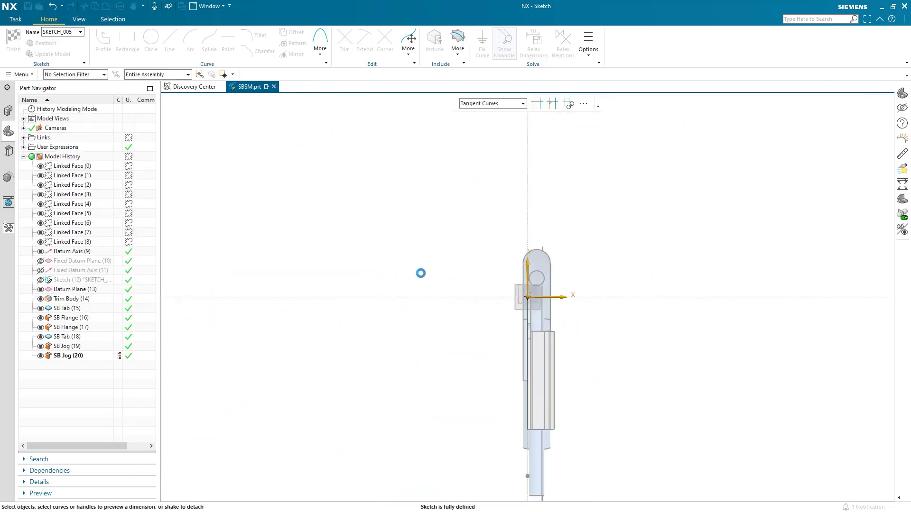
scroll(533, 281, up, 1)
scroll(534, 278, up, 1)
scroll(539, 279, up, 1)
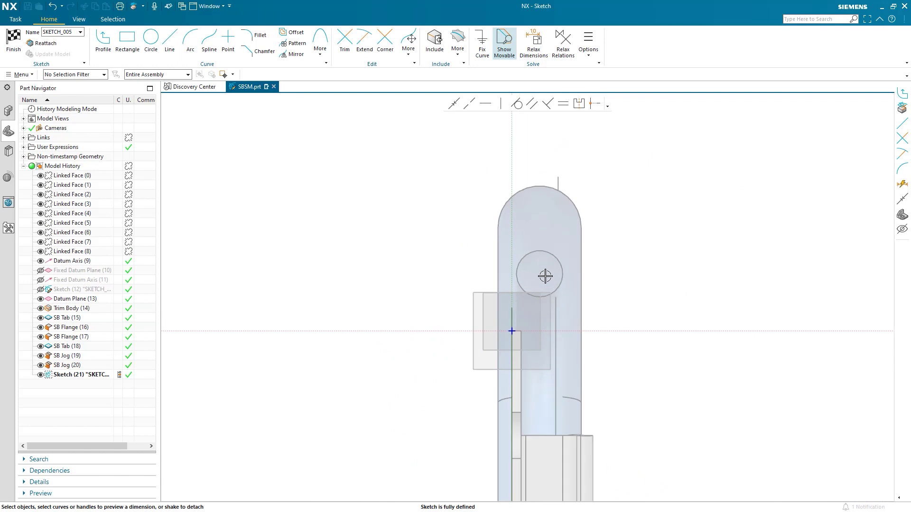
scroll(545, 276, up, 1)
click(103, 42)
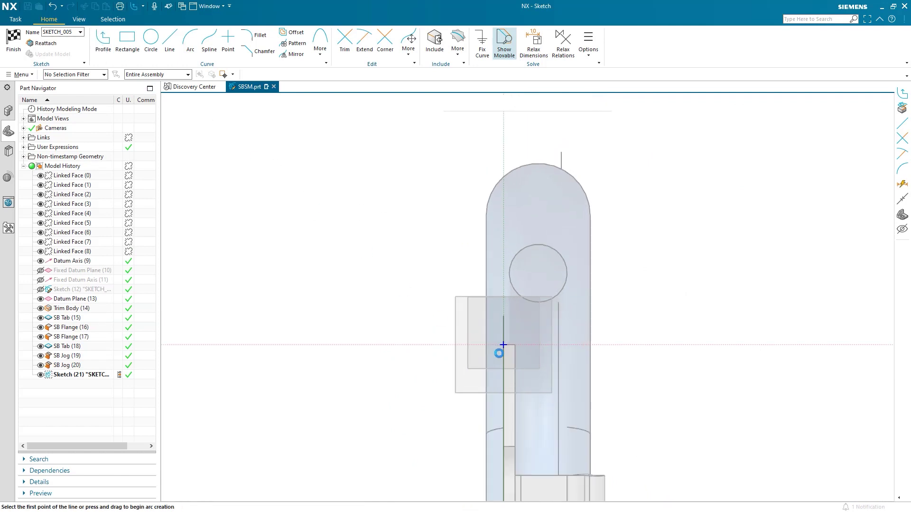
click(503, 343)
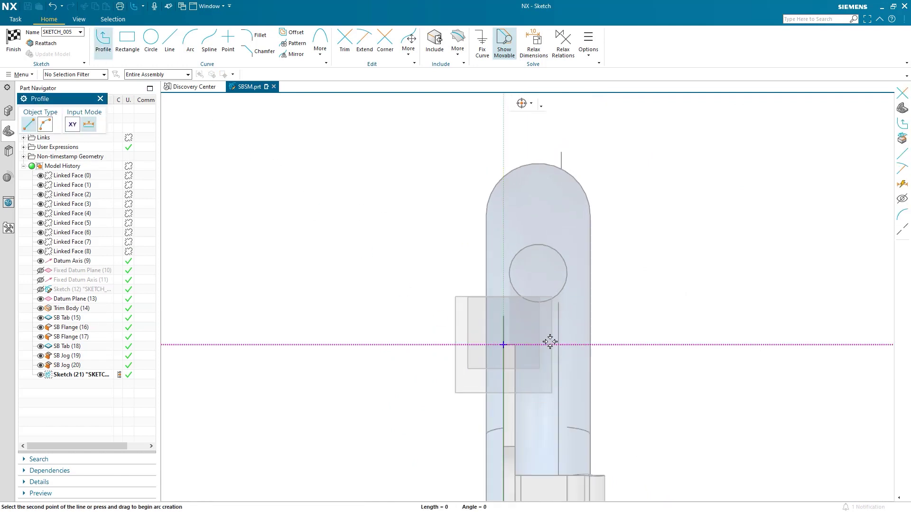
click(573, 344)
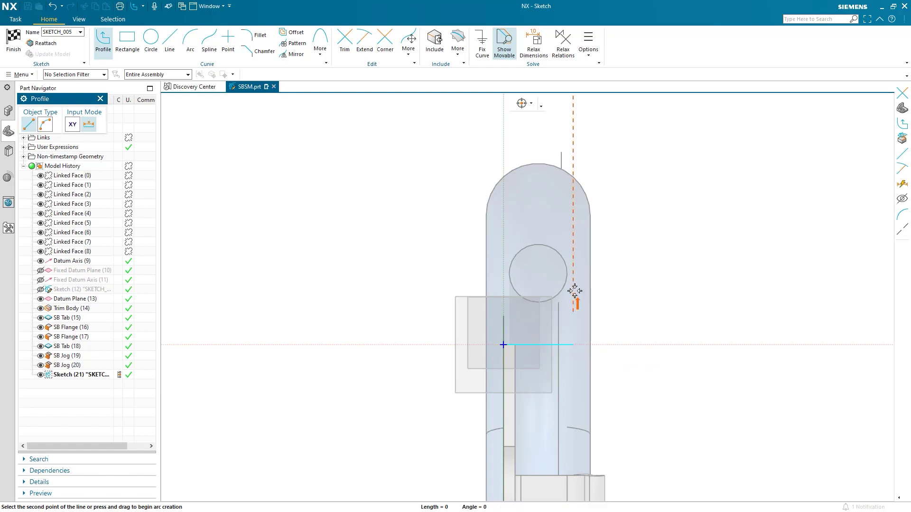
click(574, 255)
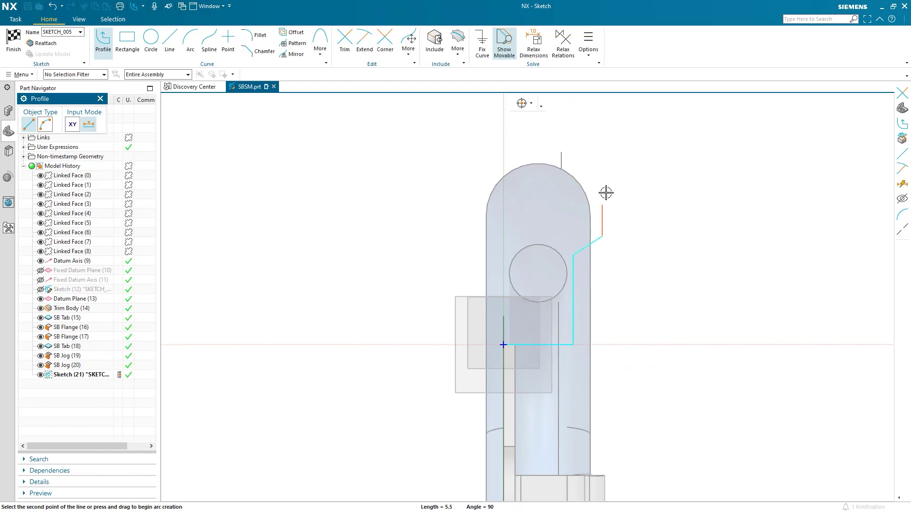
click(602, 139)
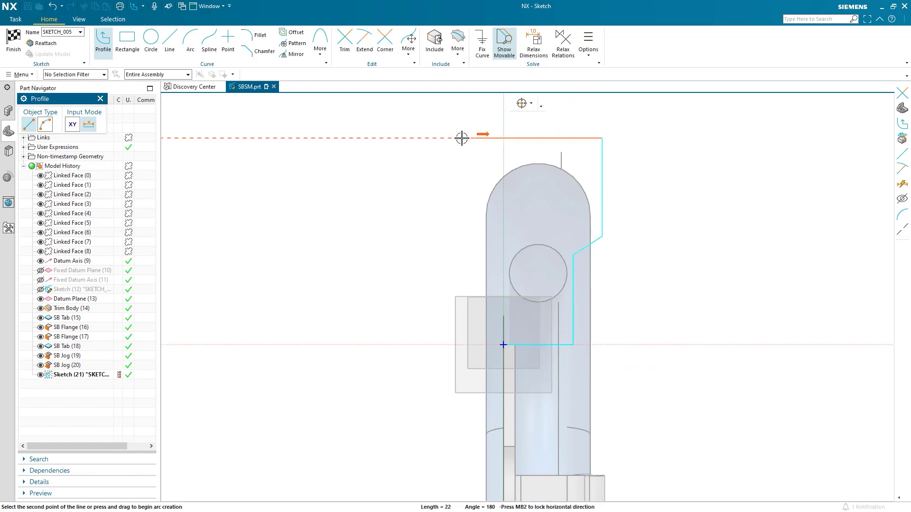
click(411, 139)
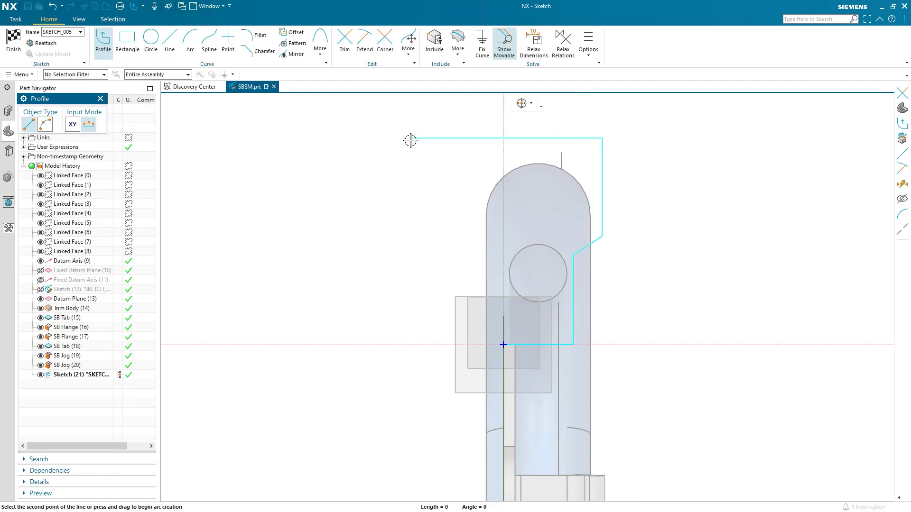
middle_click(433, 187)
key(Escape)
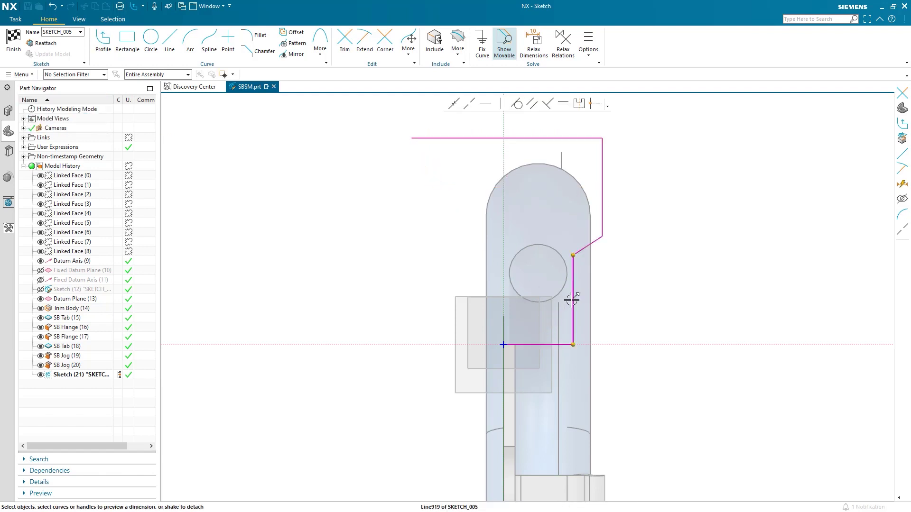
scroll(573, 299, down, 1)
Move the vertical line against the circle, lower the top corner, and finish the sketch
drag(575, 284, 564, 280)
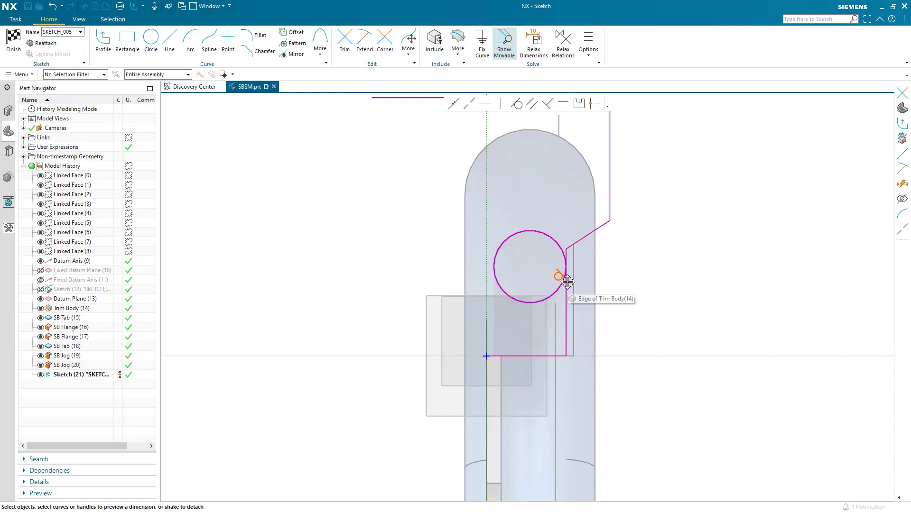
scroll(636, 162, up, 1)
scroll(637, 155, up, 1)
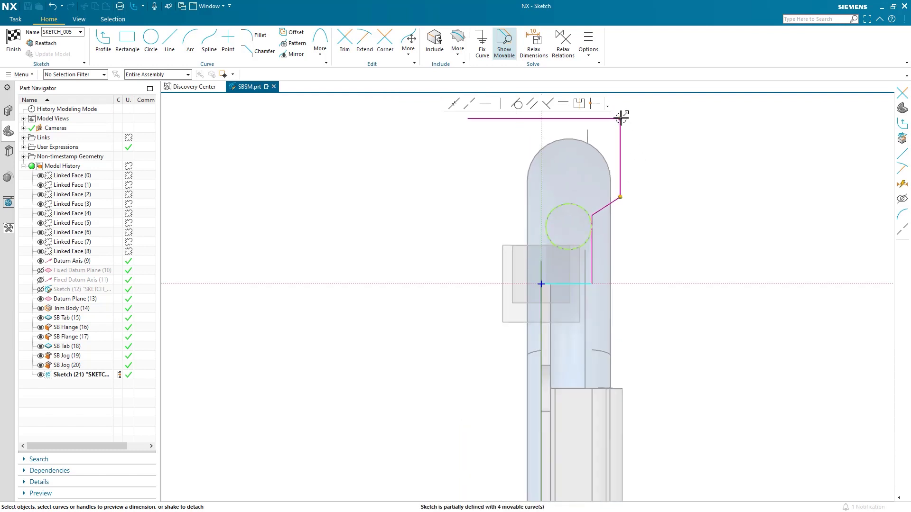
drag(620, 121, 612, 126)
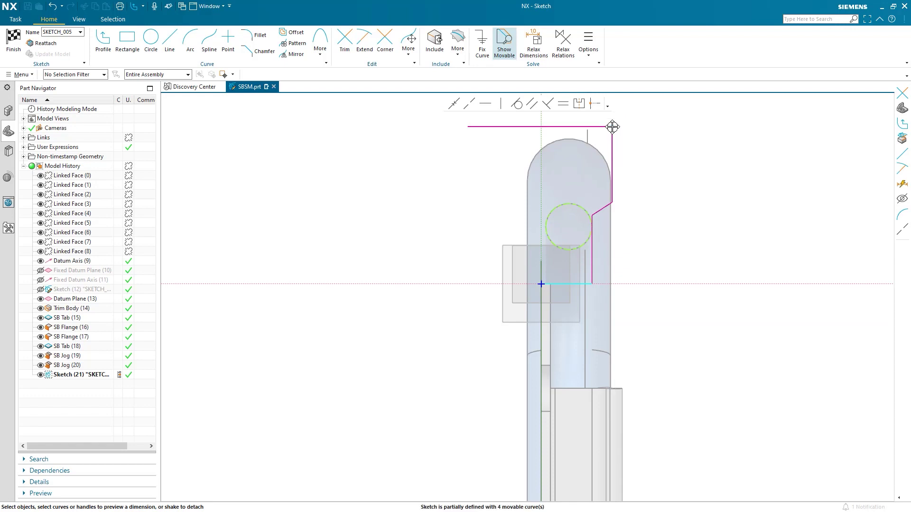
click(14, 41)
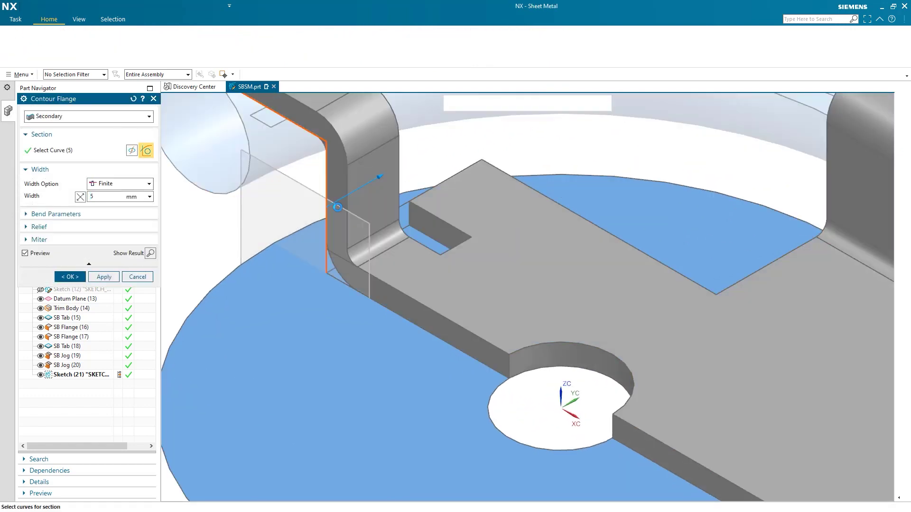
scroll(346, 221, down, 2)
scroll(328, 309, up, 1)
scroll(328, 309, down, 2)
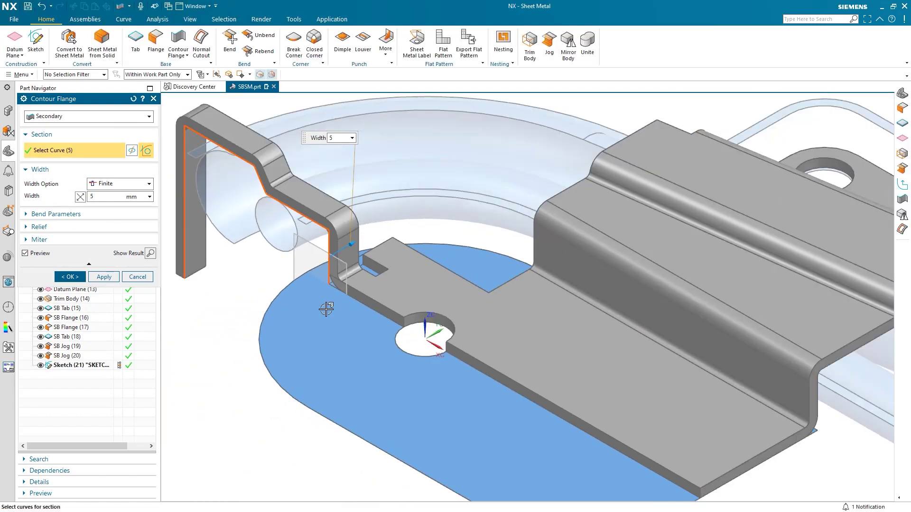
scroll(325, 309, down, 1)
Finish the 5 mm wide contour flange that forms the hooked end on the lower tab
click(70, 278)
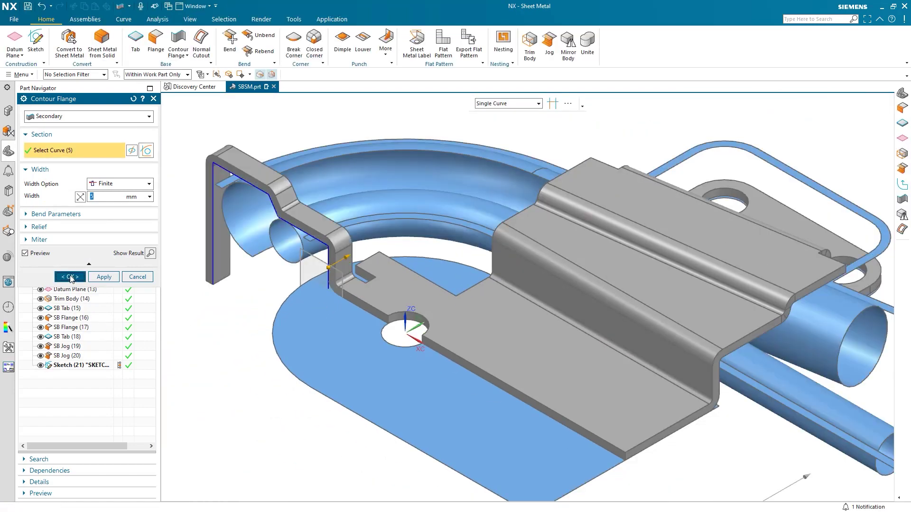
scroll(295, 279, down, 1)
scroll(292, 279, down, 1)
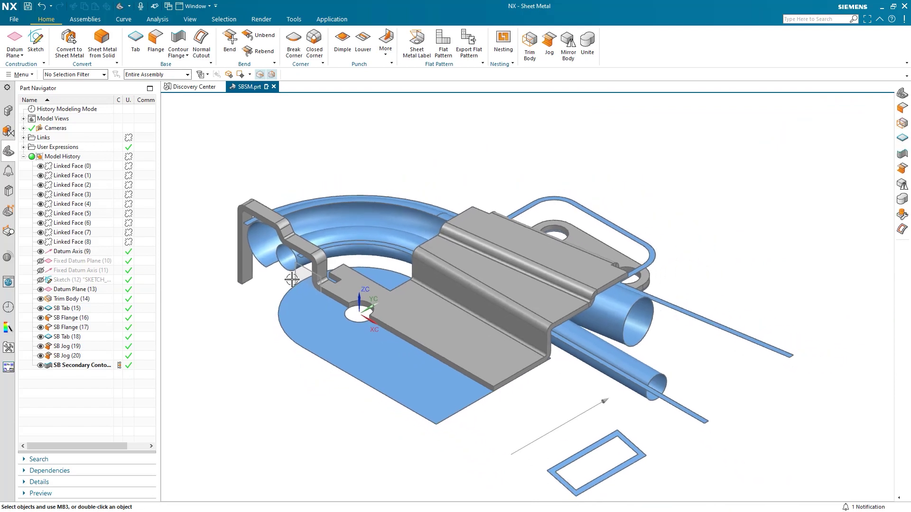
Start a flange with Width Option At End on the front tab edge's endpoint
click(154, 43)
click(147, 143)
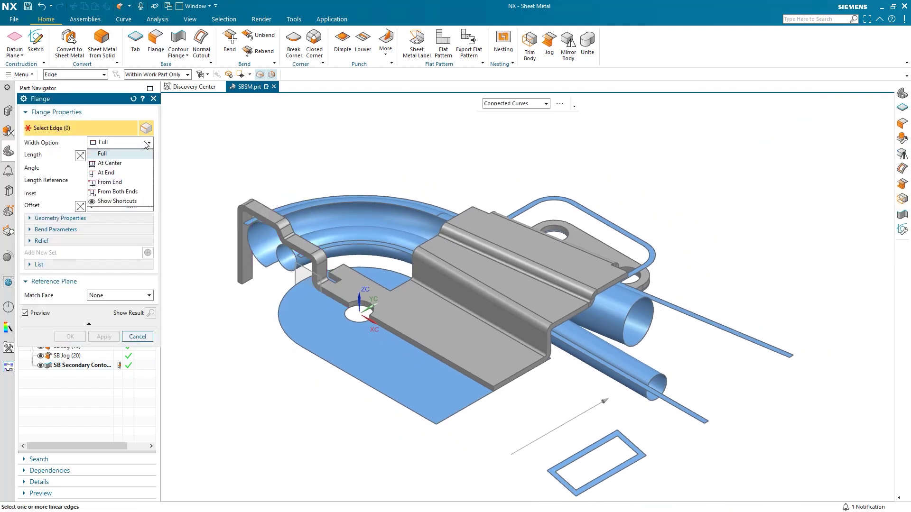
click(140, 174)
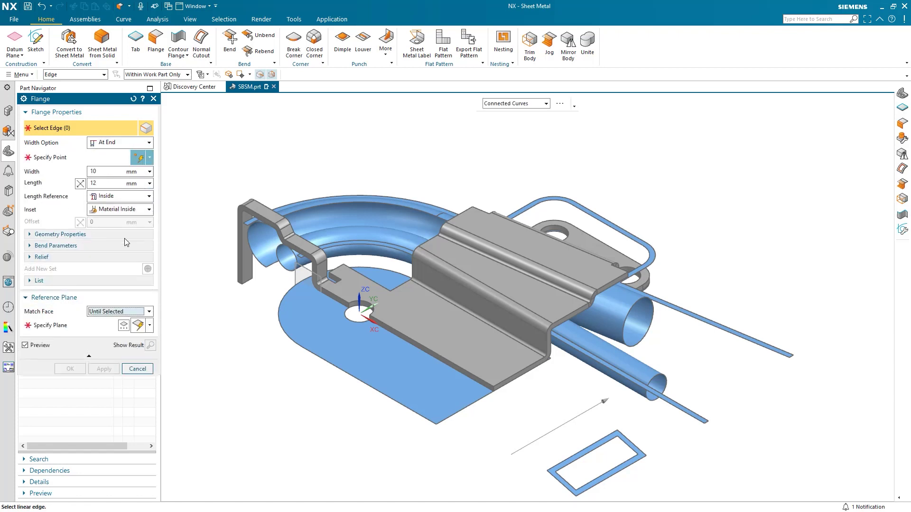
click(48, 127)
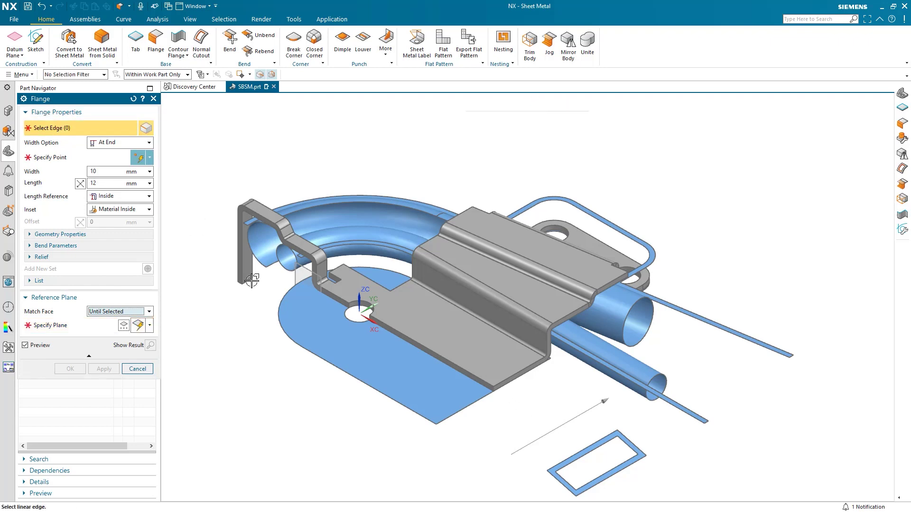
scroll(510, 384, up, 3)
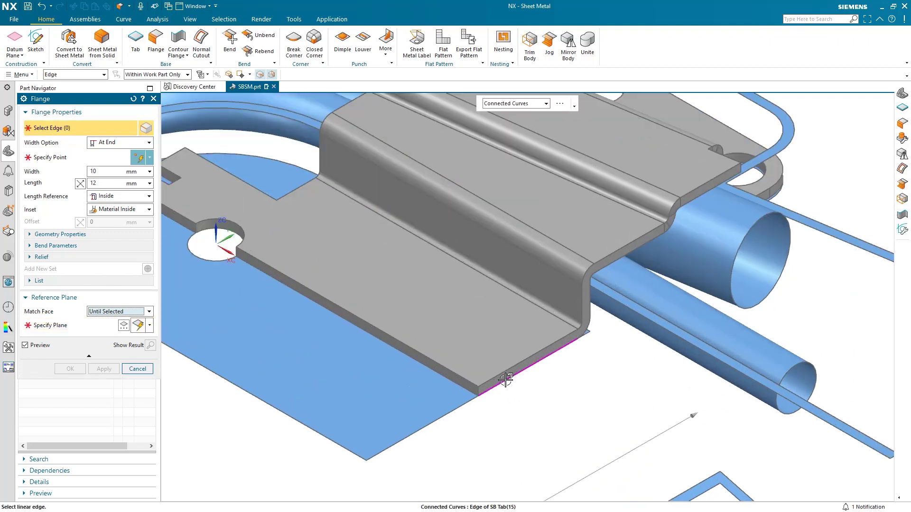
click(481, 389)
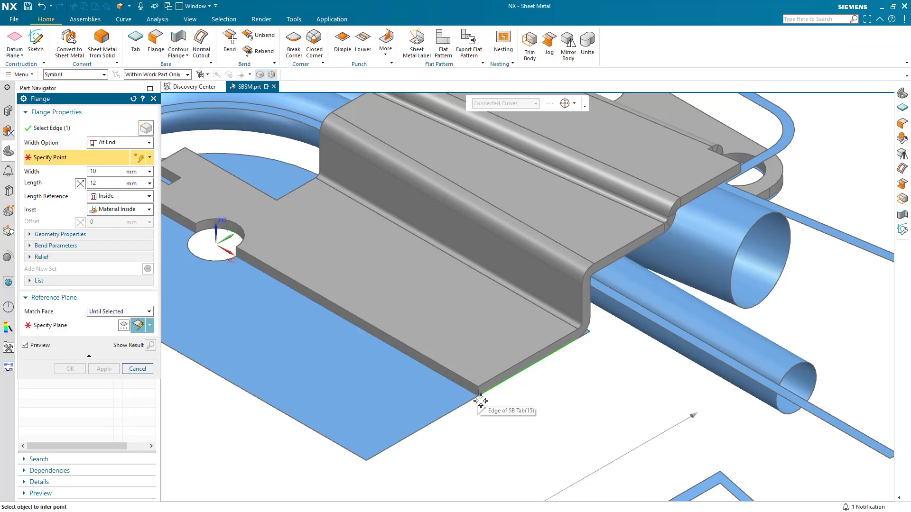
click(478, 398)
scroll(535, 437, down, 4)
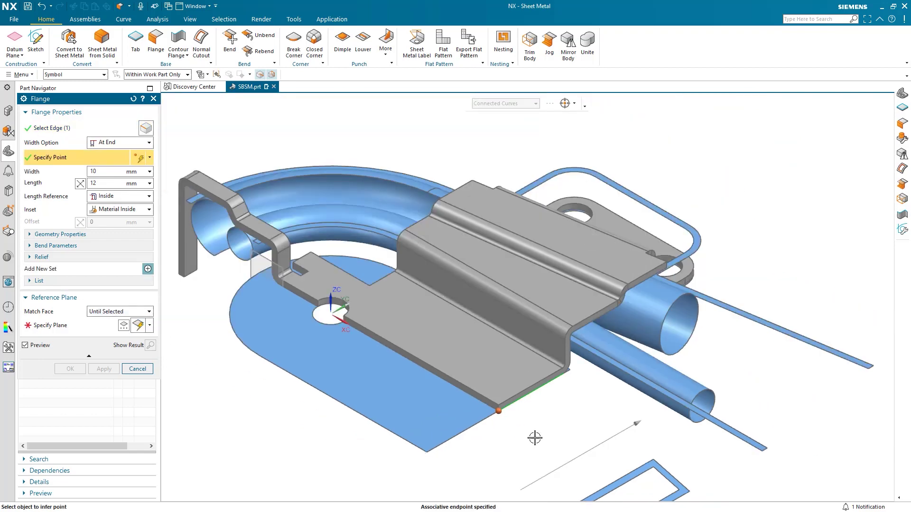
scroll(563, 451, up, 1)
scroll(489, 397, up, 1)
scroll(392, 384, up, 2)
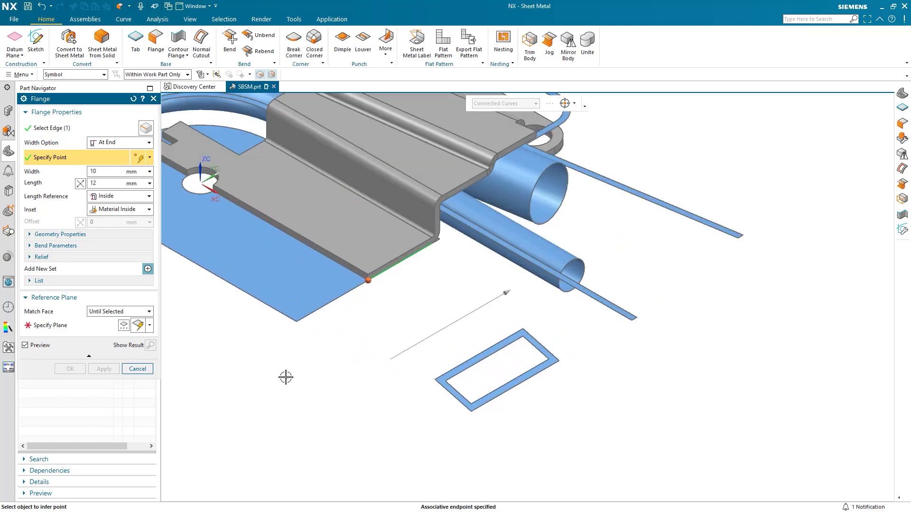
Extend the flange to the rectangle face with length 25 and Material Outside inset
click(81, 328)
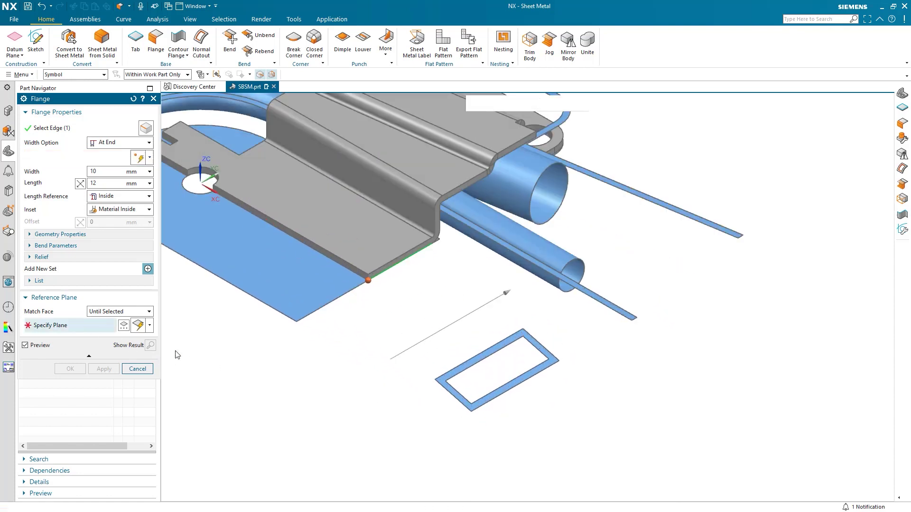
click(503, 390)
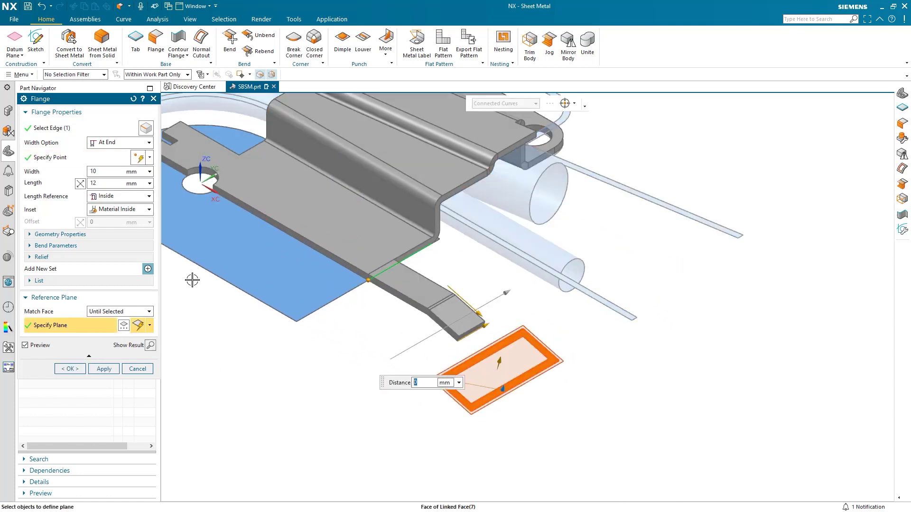
double_click(92, 183)
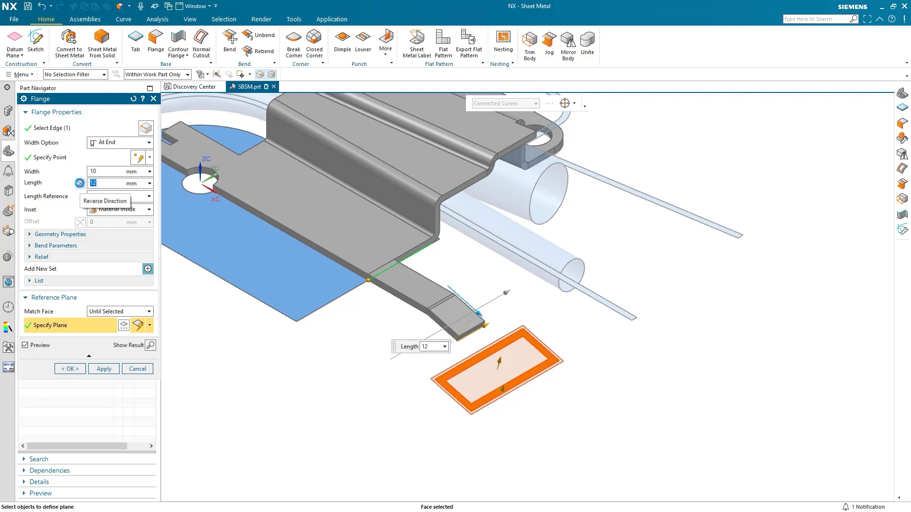
text(25)
click(135, 209)
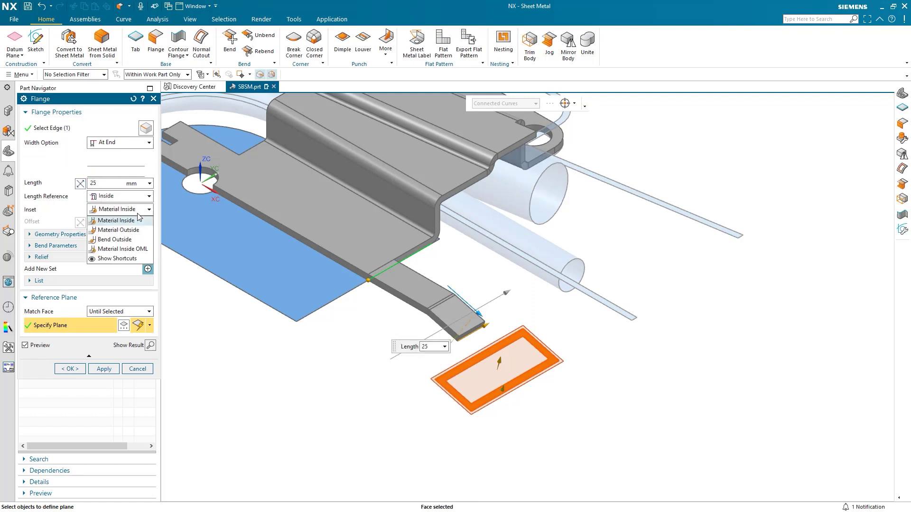
click(141, 230)
click(141, 230)
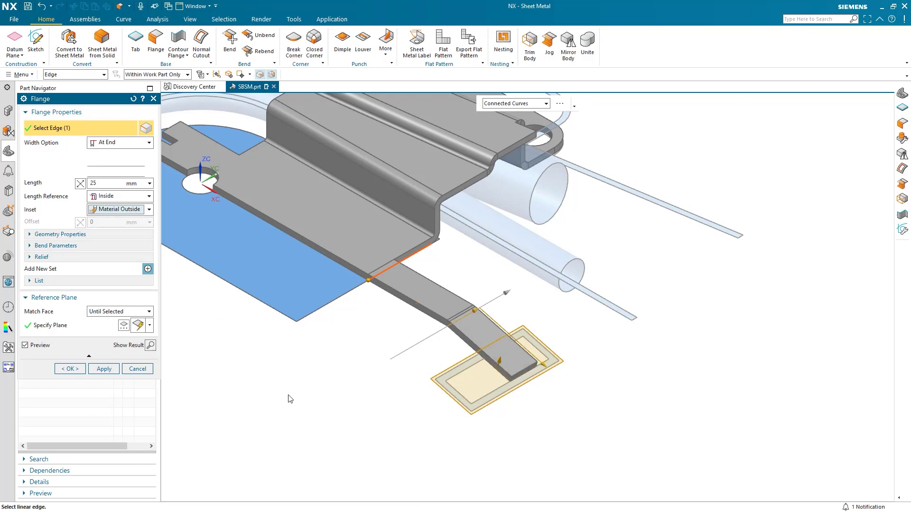
middle_drag(392, 447, 405, 441)
click(71, 368)
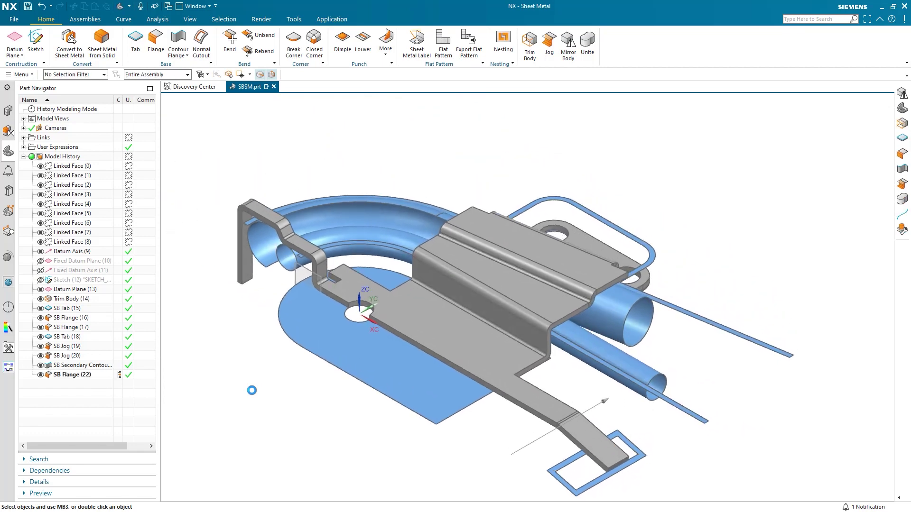
Mirror the sheet metal body across Datum Plane (13) and fit the whole bracket in view
click(565, 55)
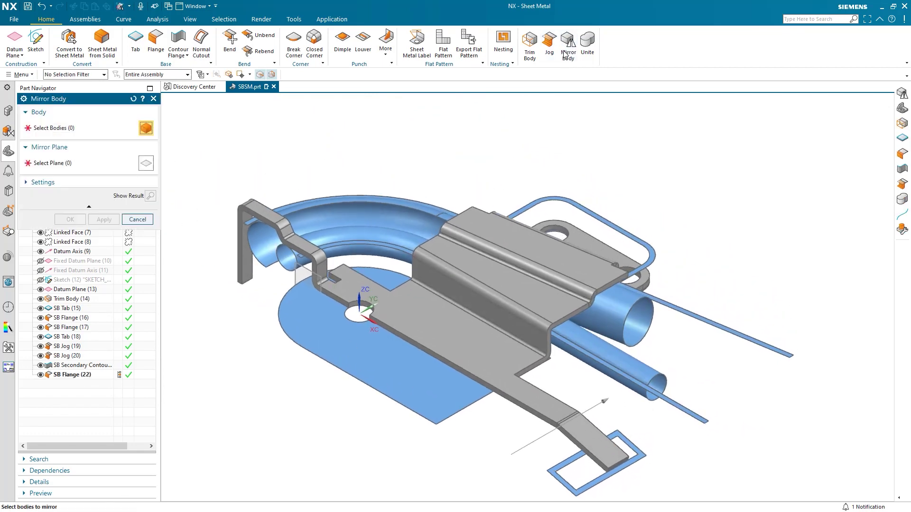
click(470, 256)
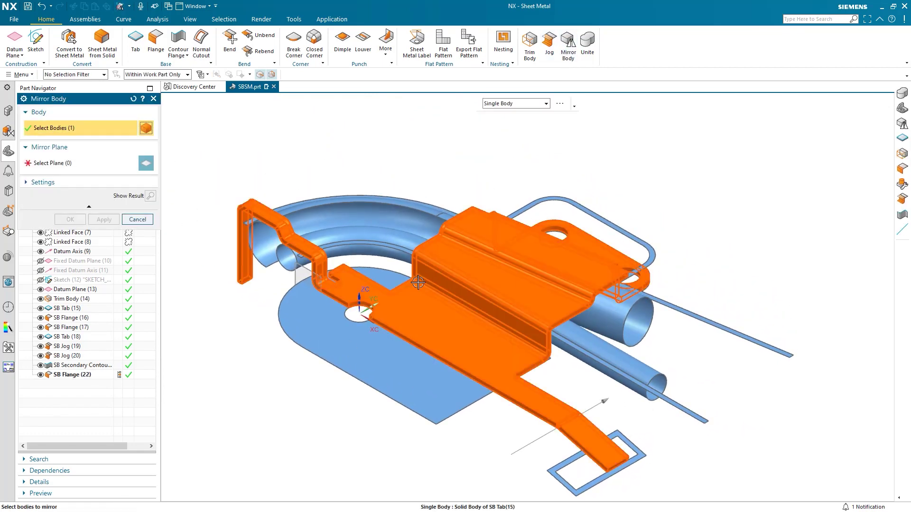
click(310, 268)
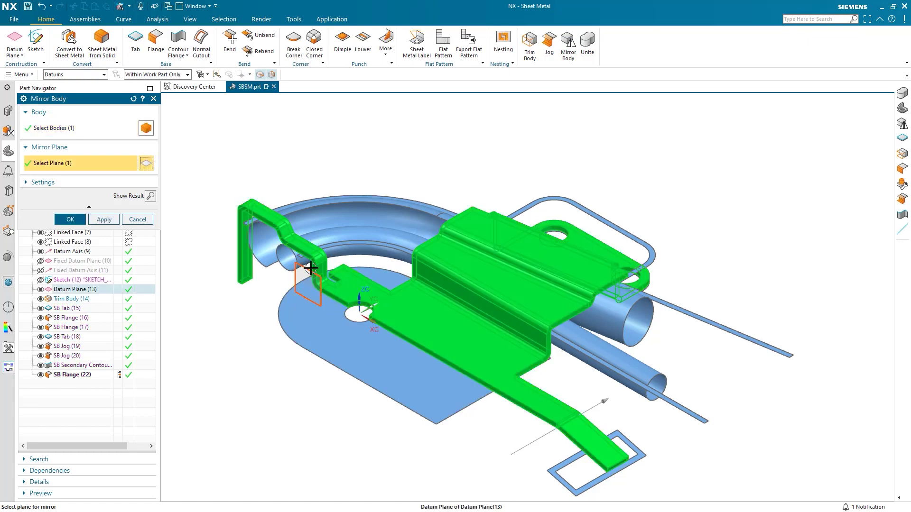
click(69, 221)
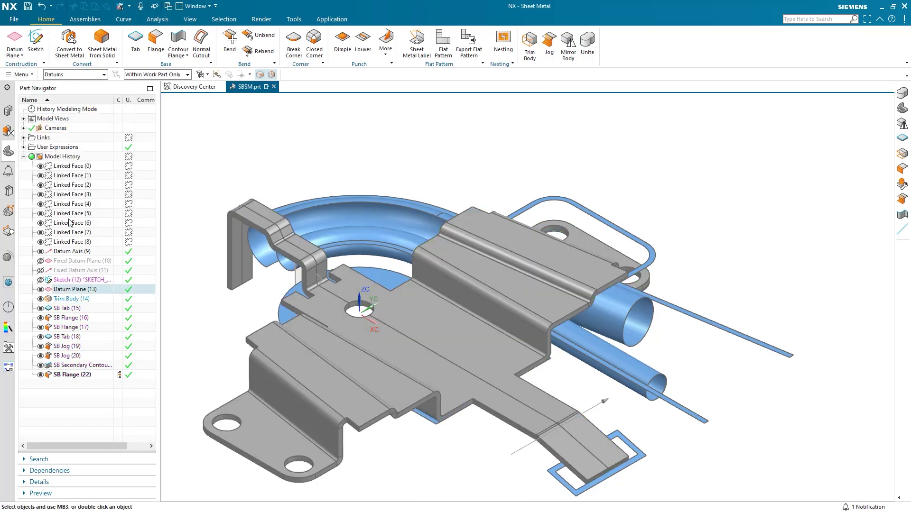
key(Home)
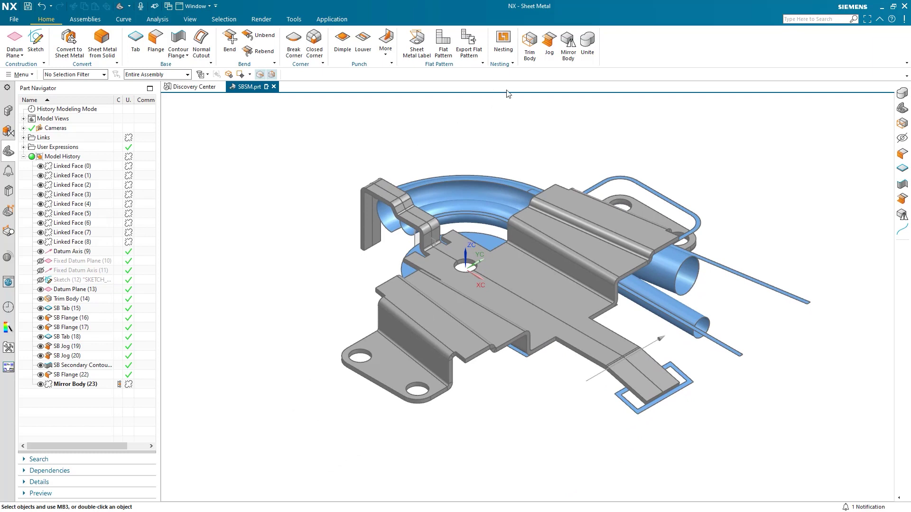
Unite the bodies, with the original half as Target and the mirrored half as Tool
click(587, 42)
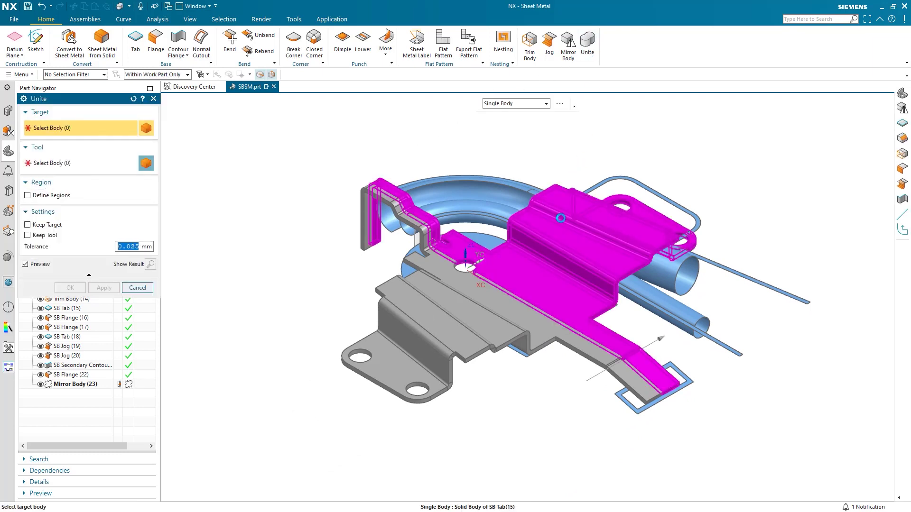
click(560, 218)
click(467, 281)
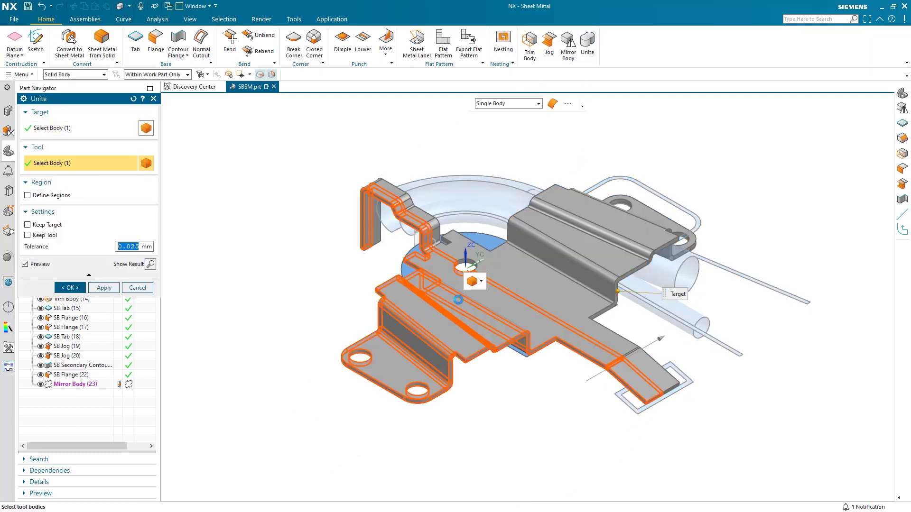
click(78, 291)
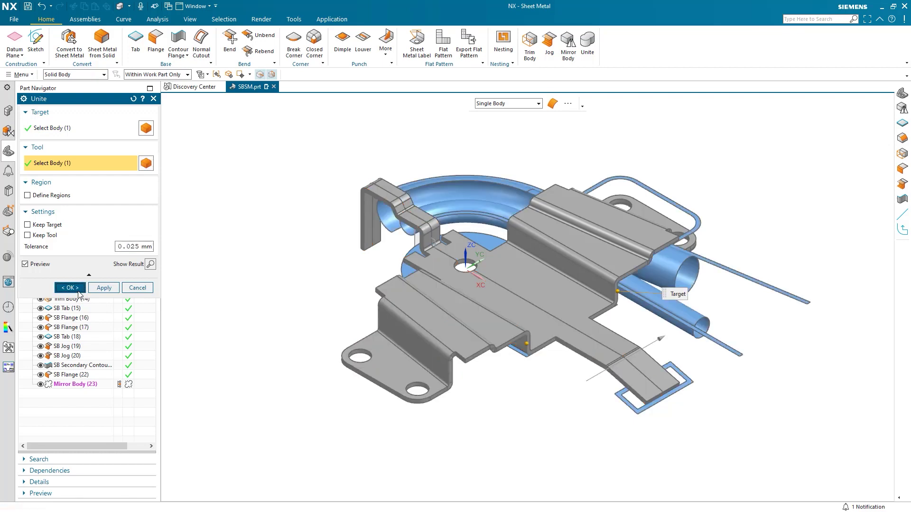
click(241, 285)
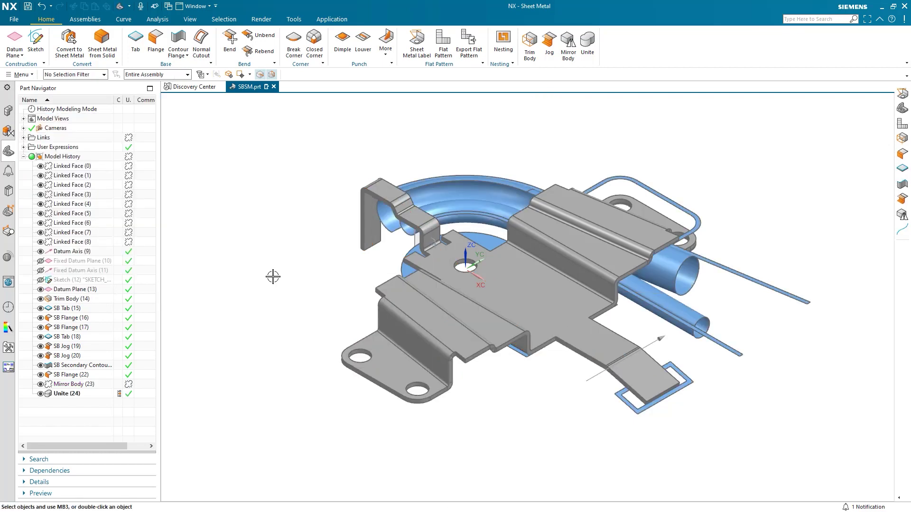
Create a Flat Pattern with the top face as Upward Face, dismissing the Sheet Metal message
click(441, 50)
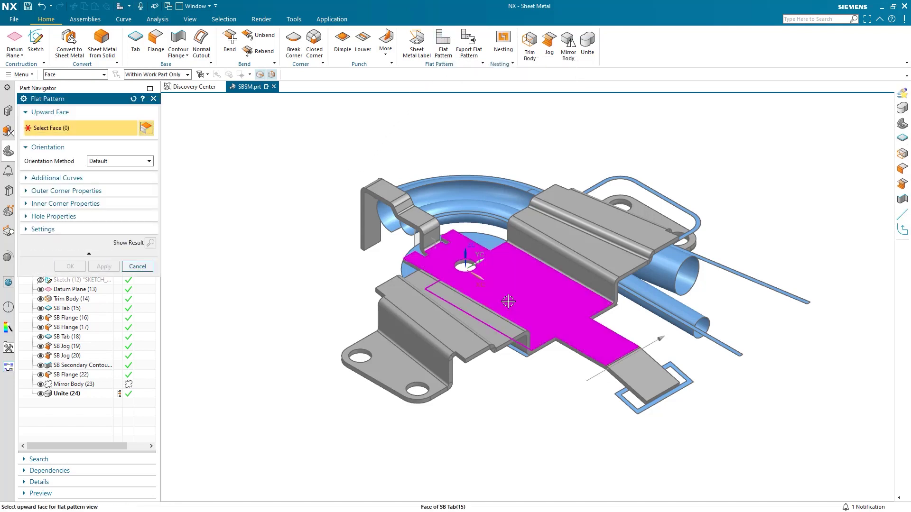
click(508, 301)
click(74, 269)
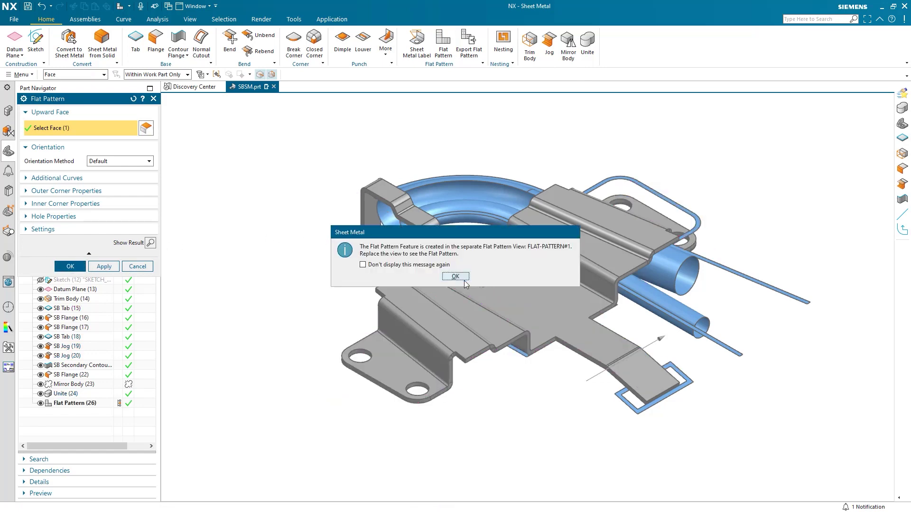
click(465, 280)
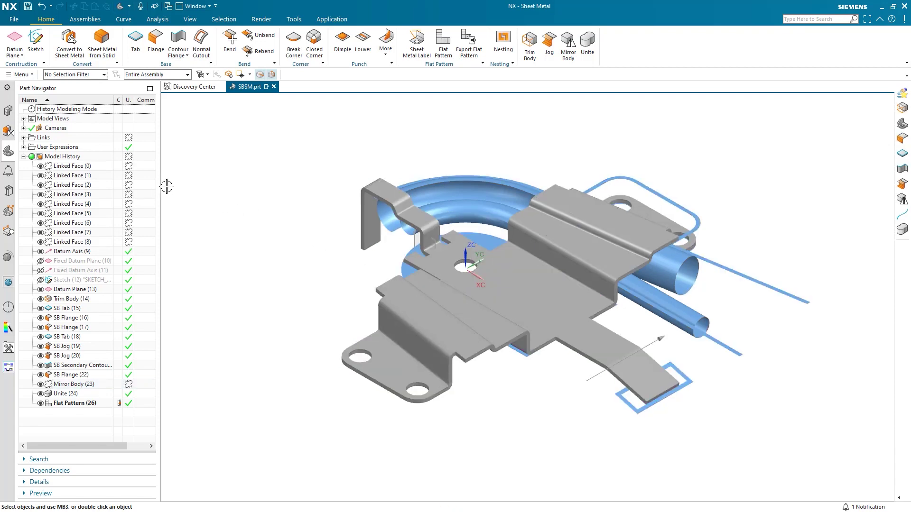
Expand Model Views in the Part Navigator and make FLAT-PATTERN#1 the work view
click(24, 119)
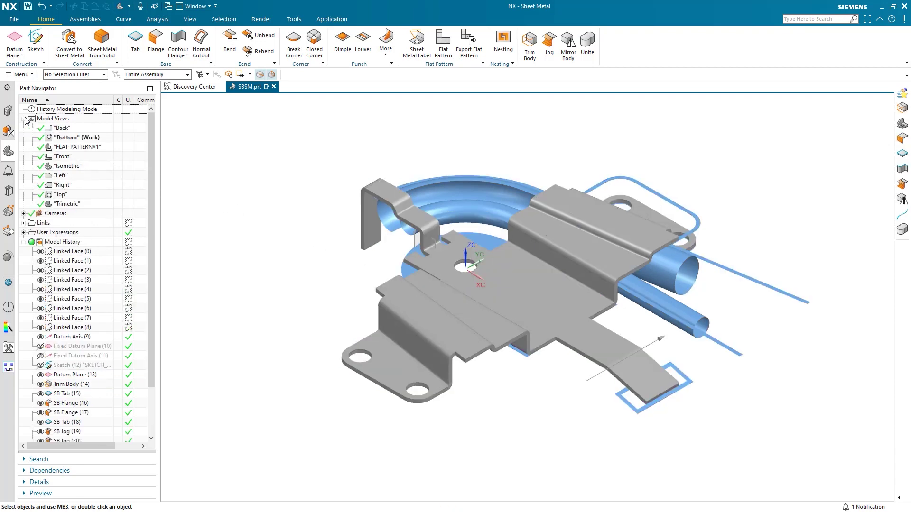
double_click(66, 147)
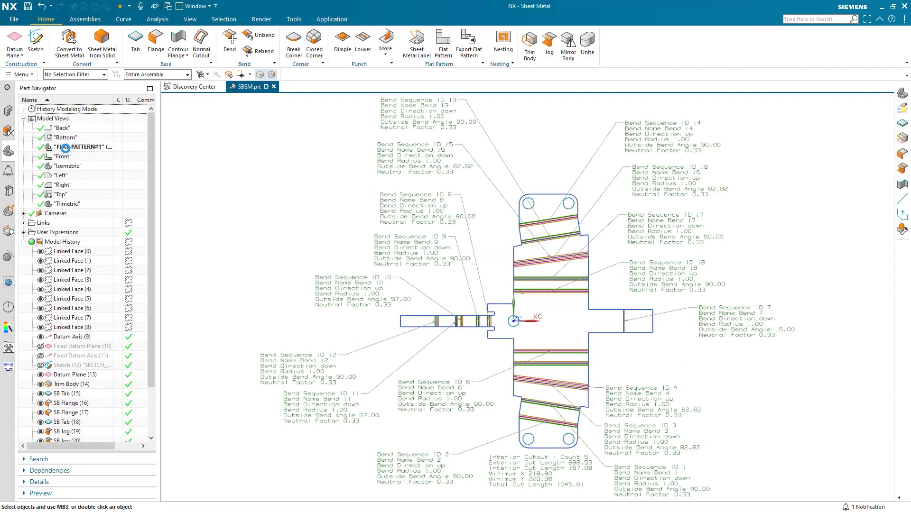